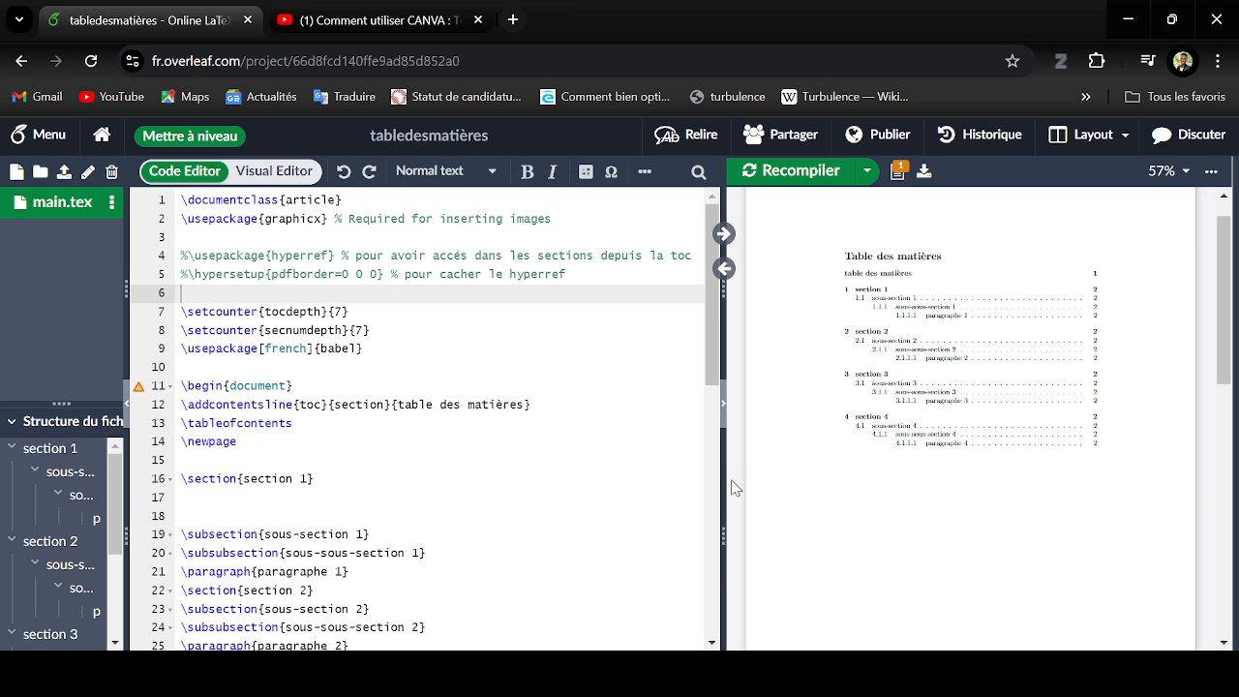
Uncomment the \usepackage{hyperref} line in the preamble and recompile the document.
drag(724, 478, 880, 478)
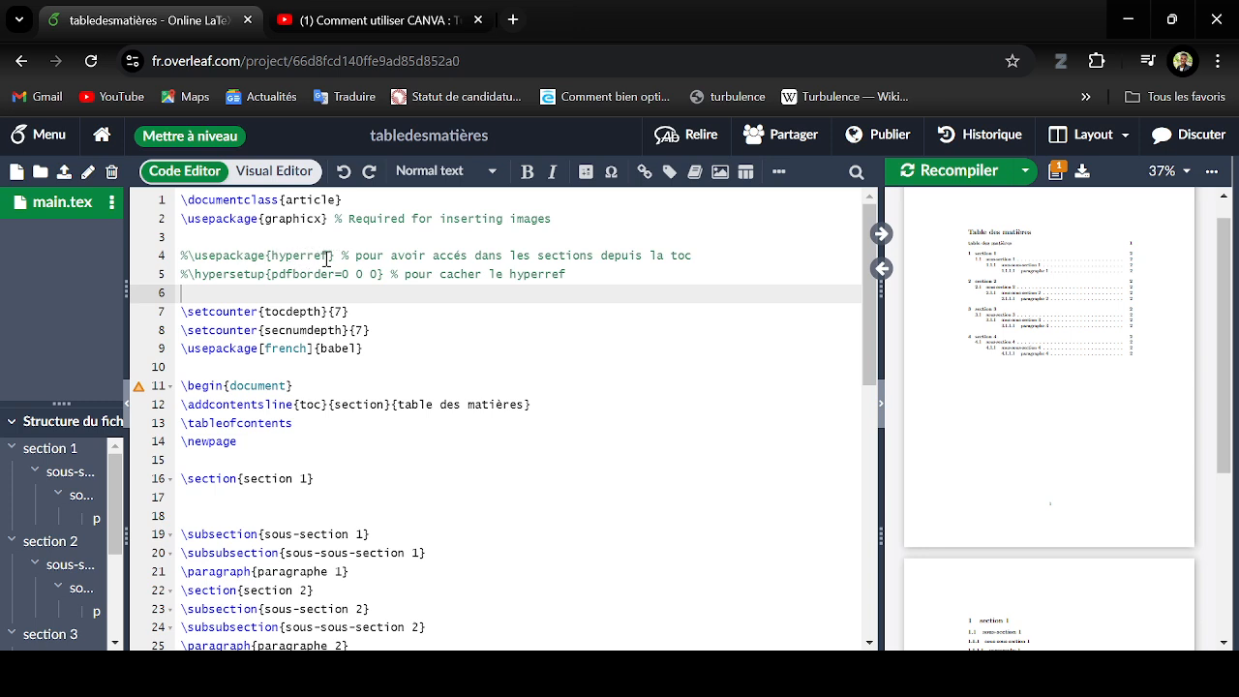
click(190, 256)
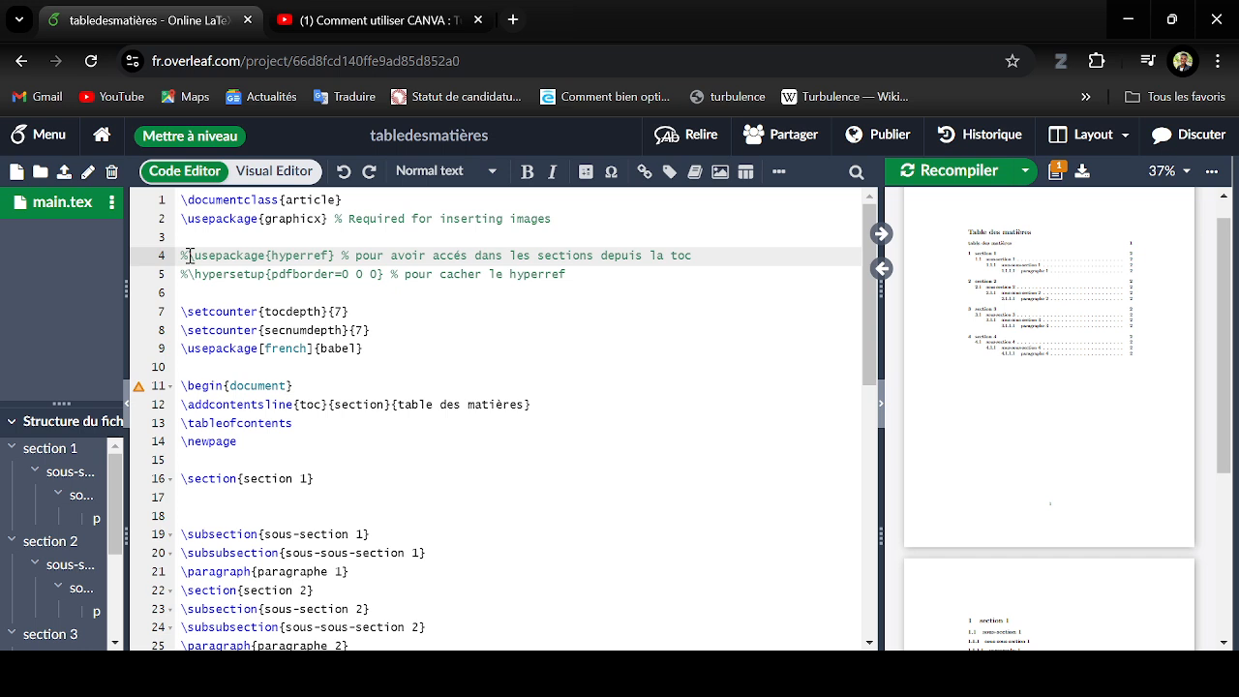
key(BackSpace)
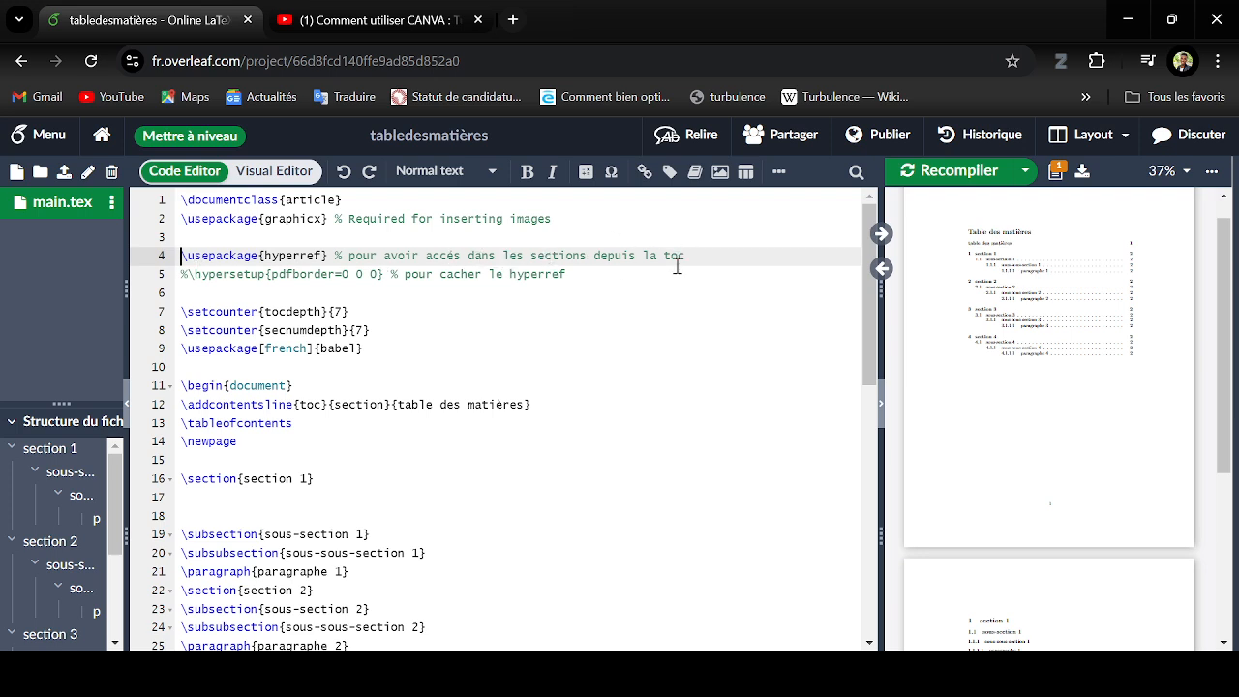
click(957, 171)
Test the section 2 link in the compiled table of contents and return to the first page.
drag(881, 345, 438, 416)
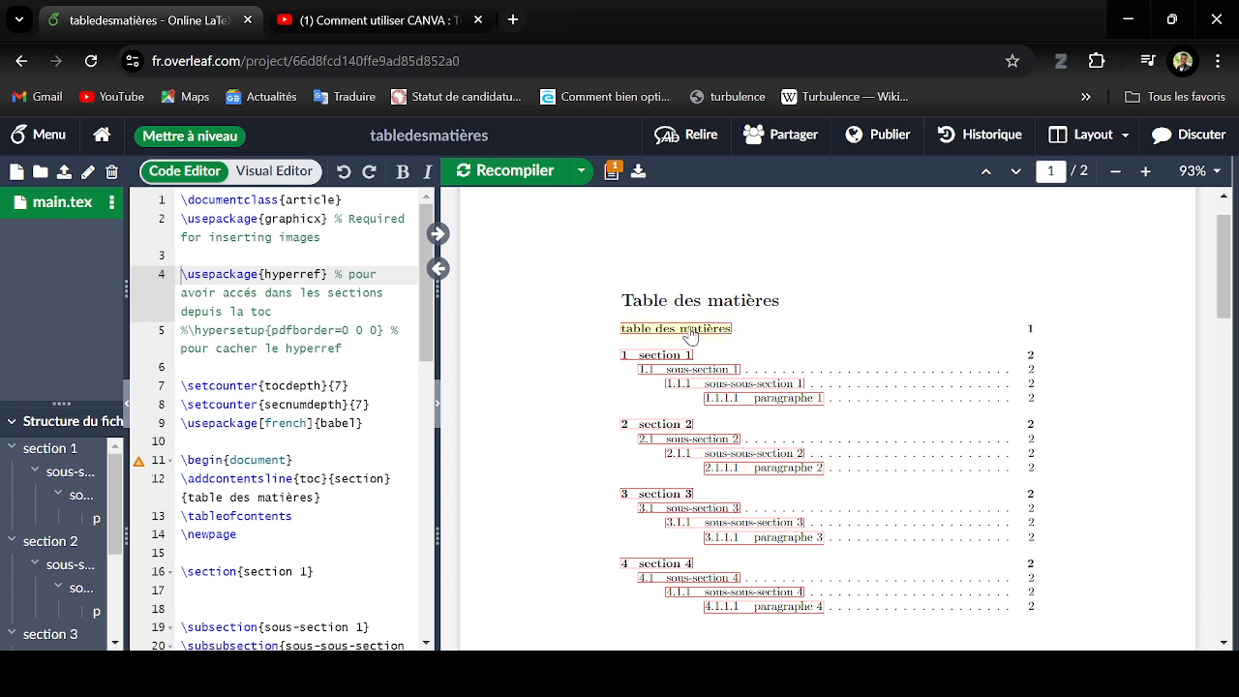
click(670, 426)
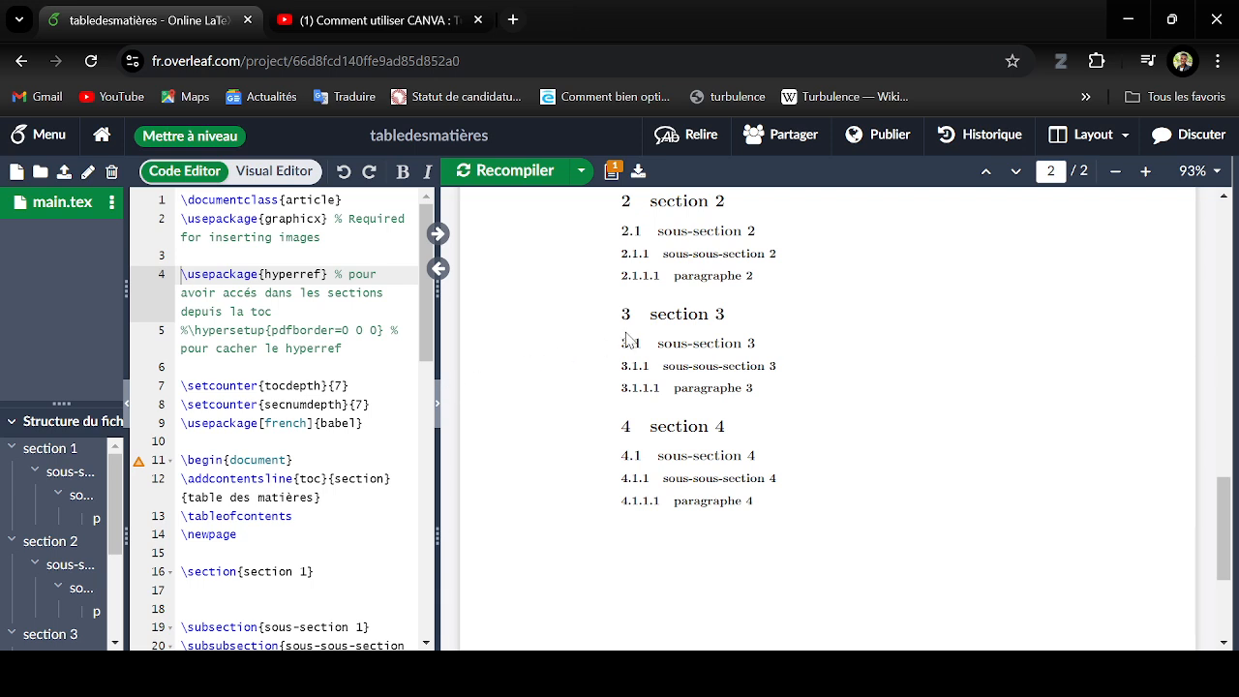
scroll(628, 339, up, 10)
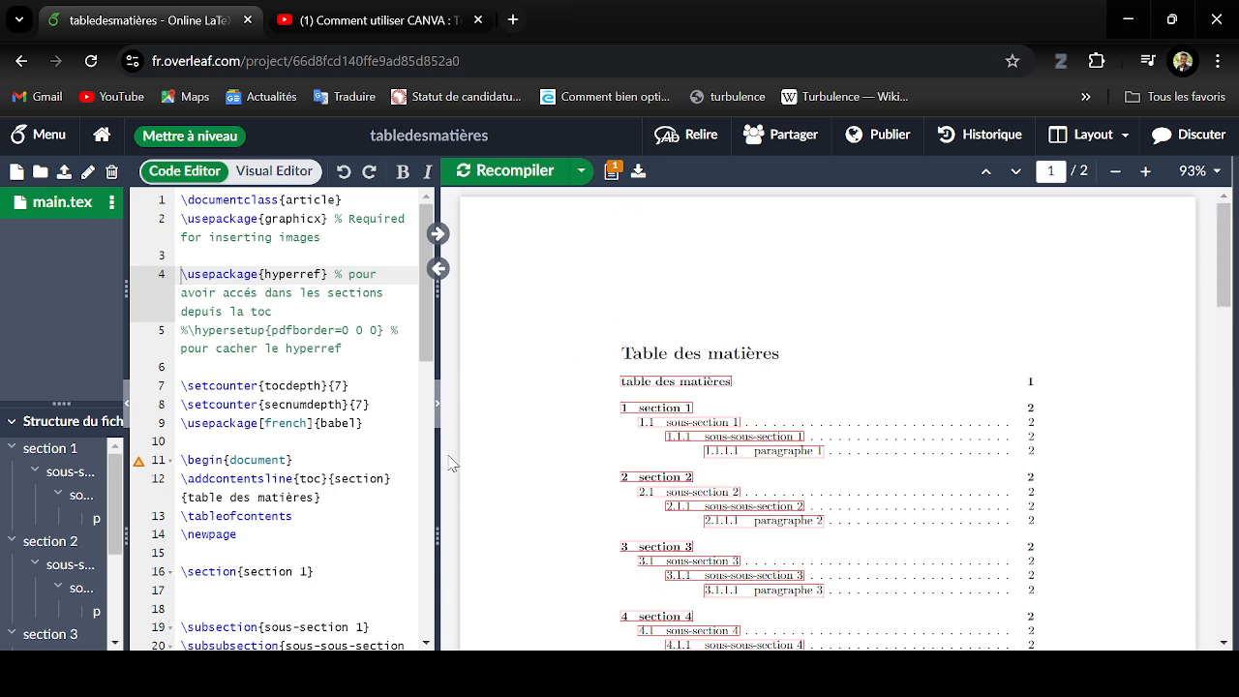
Uncomment the \hypersetup{pdfborder=0 0 0} line in the preamble and recompile the document.
drag(438, 458, 536, 485)
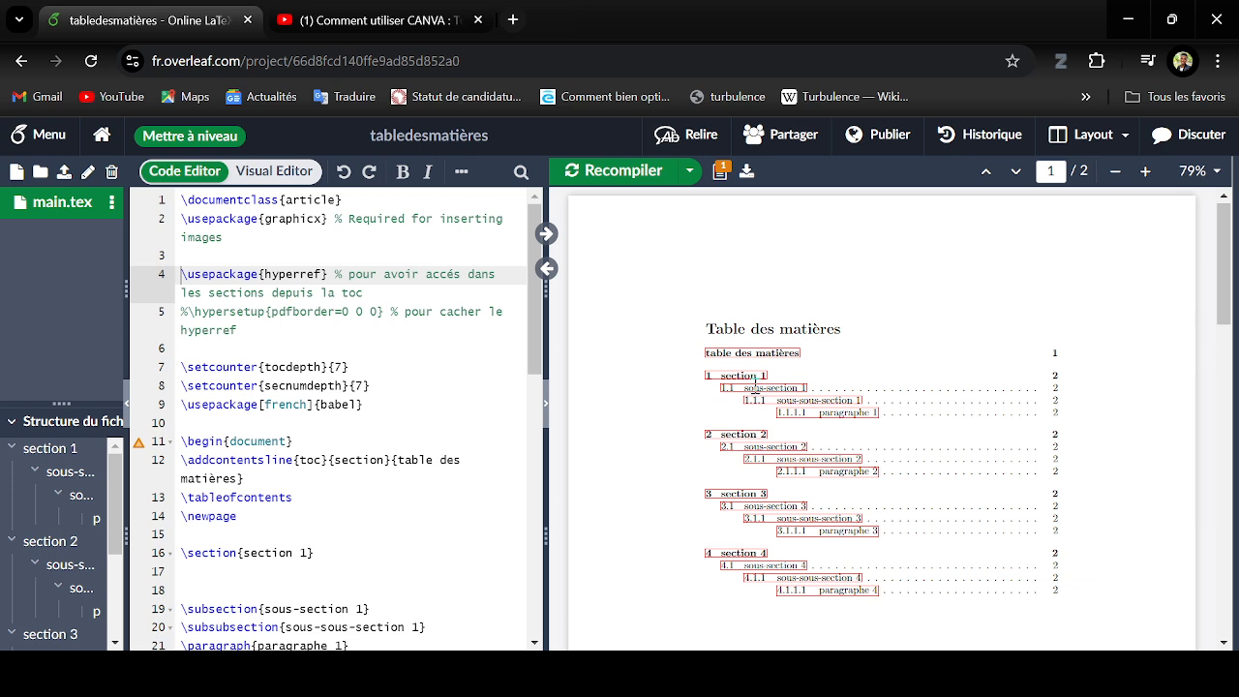
drag(544, 478, 810, 451)
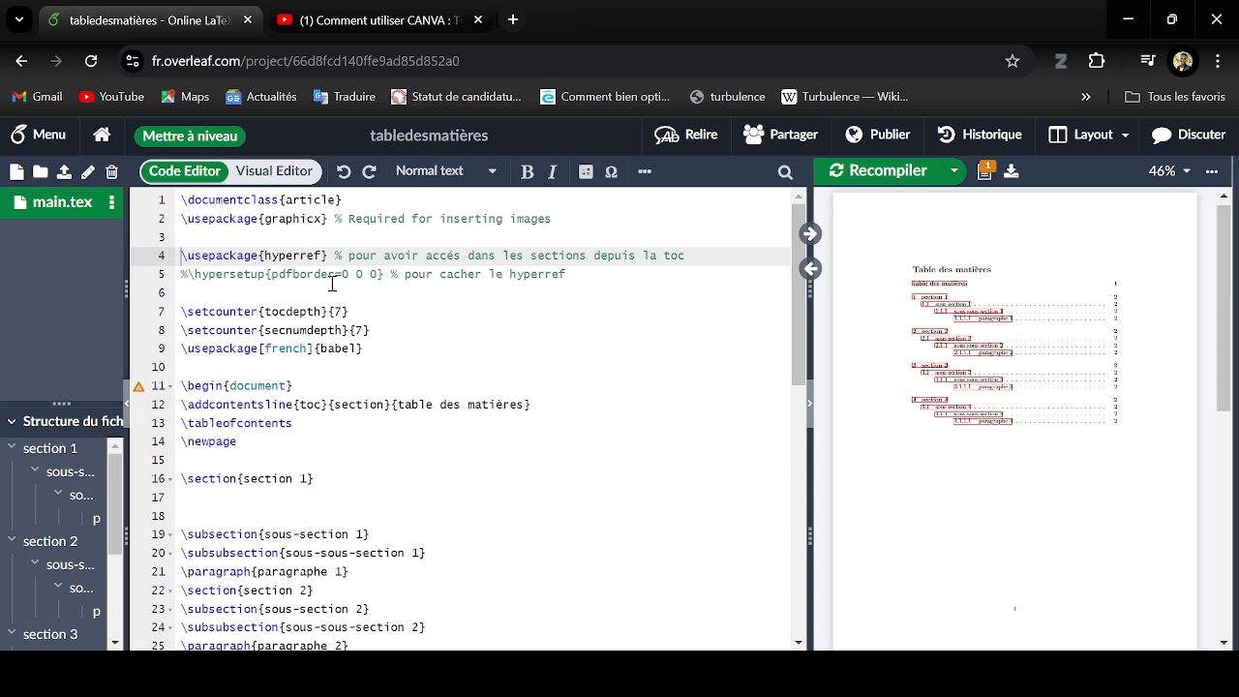
click(189, 274)
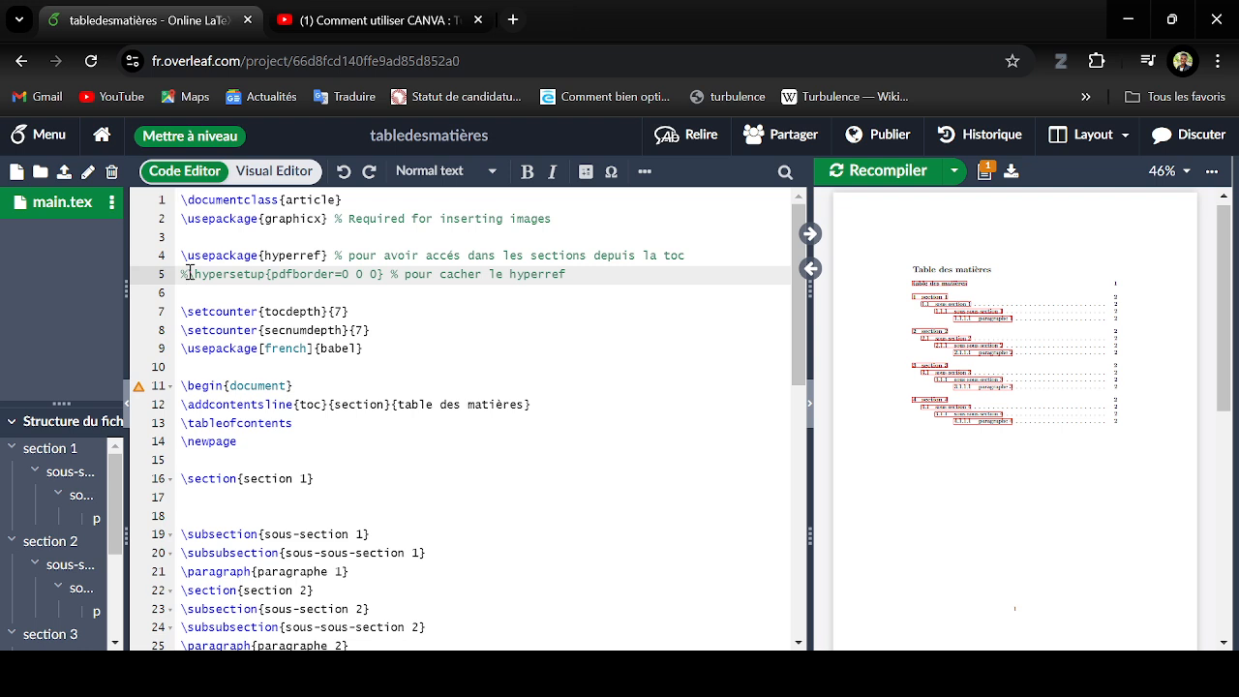
key(BackSpace)
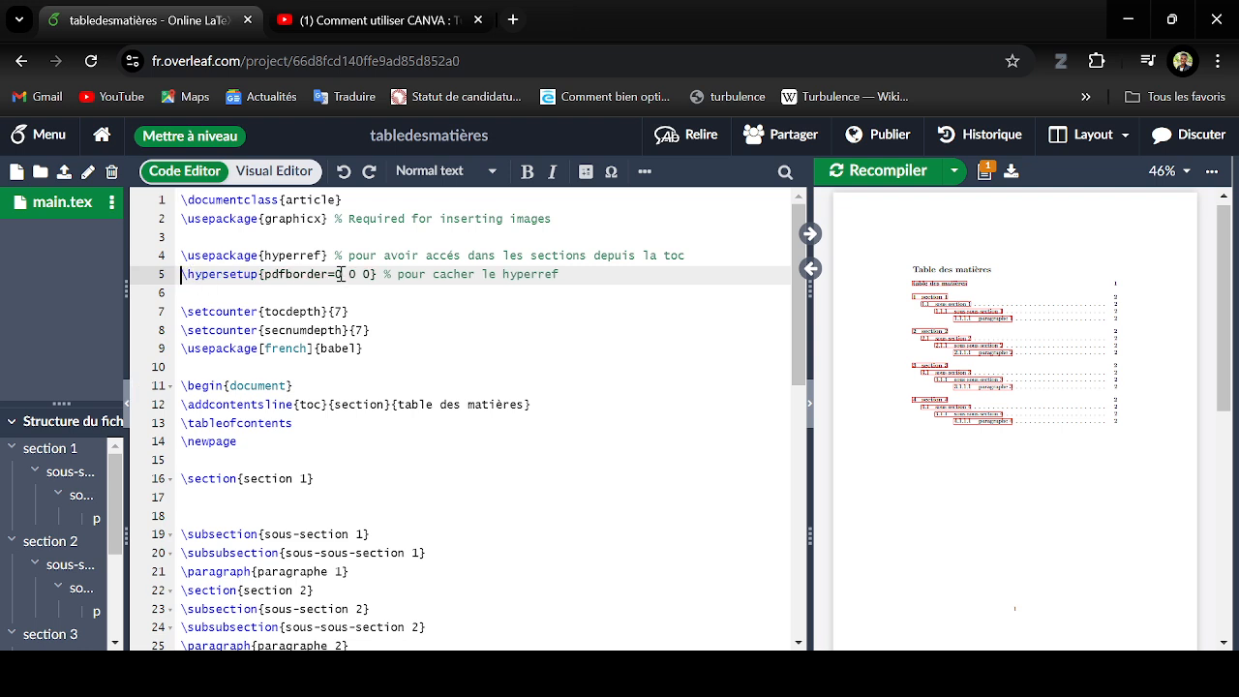
drag(806, 358, 467, 406)
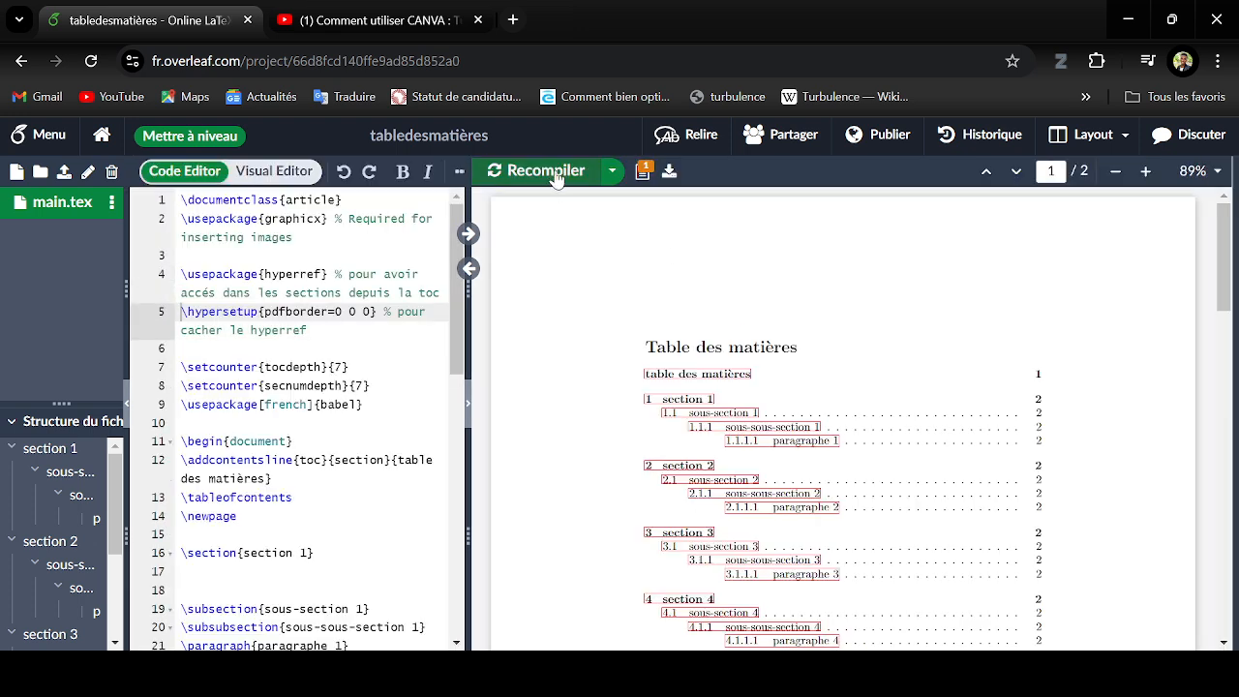
click(547, 172)
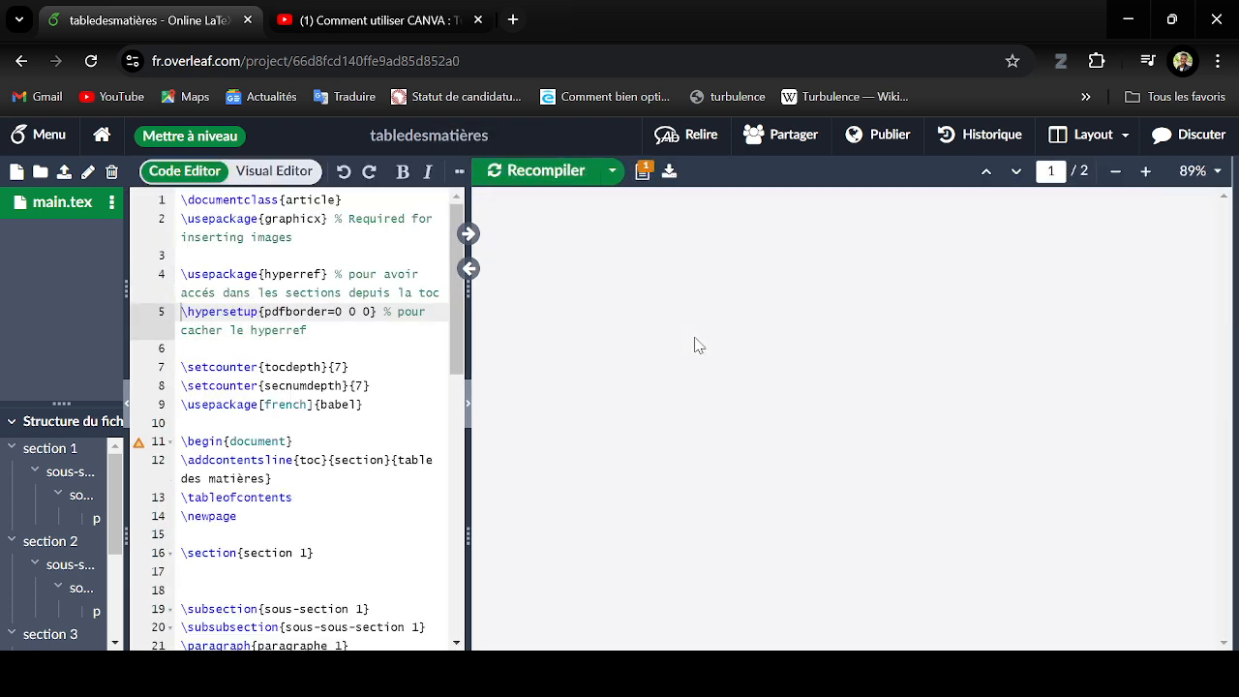
Test the section 4 link in the compiled table of contents and examine the section headings on page 2.
scroll(746, 476, down, 1)
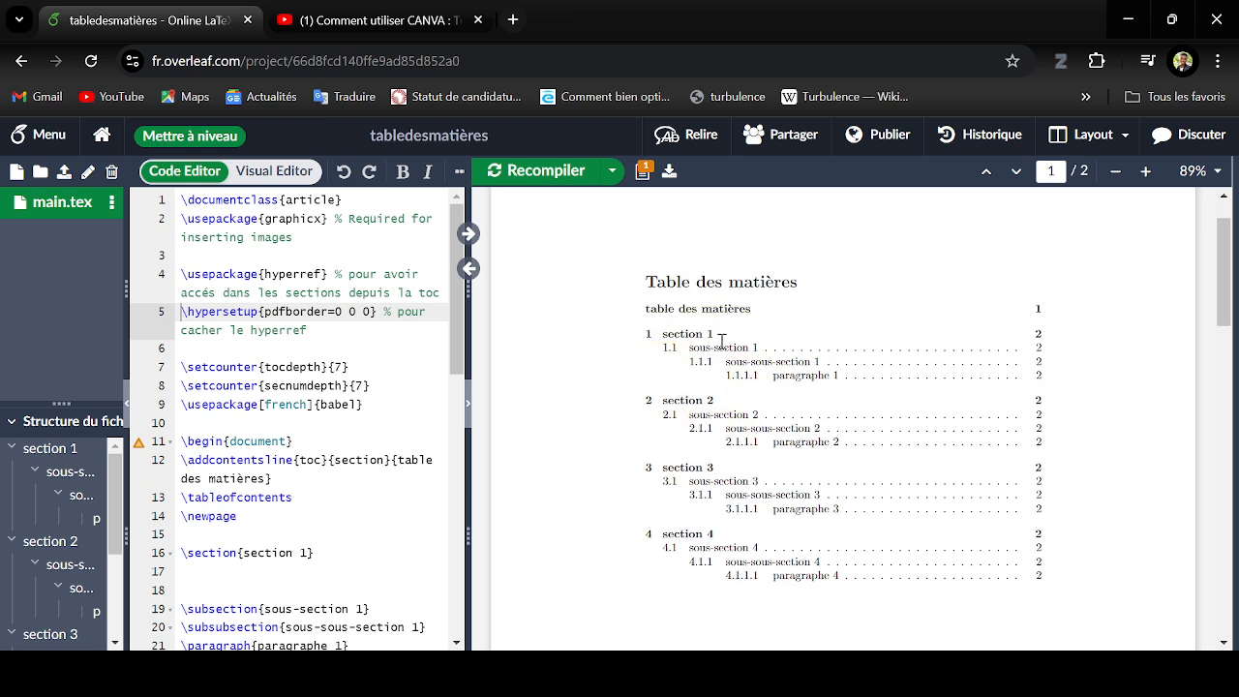
click(706, 540)
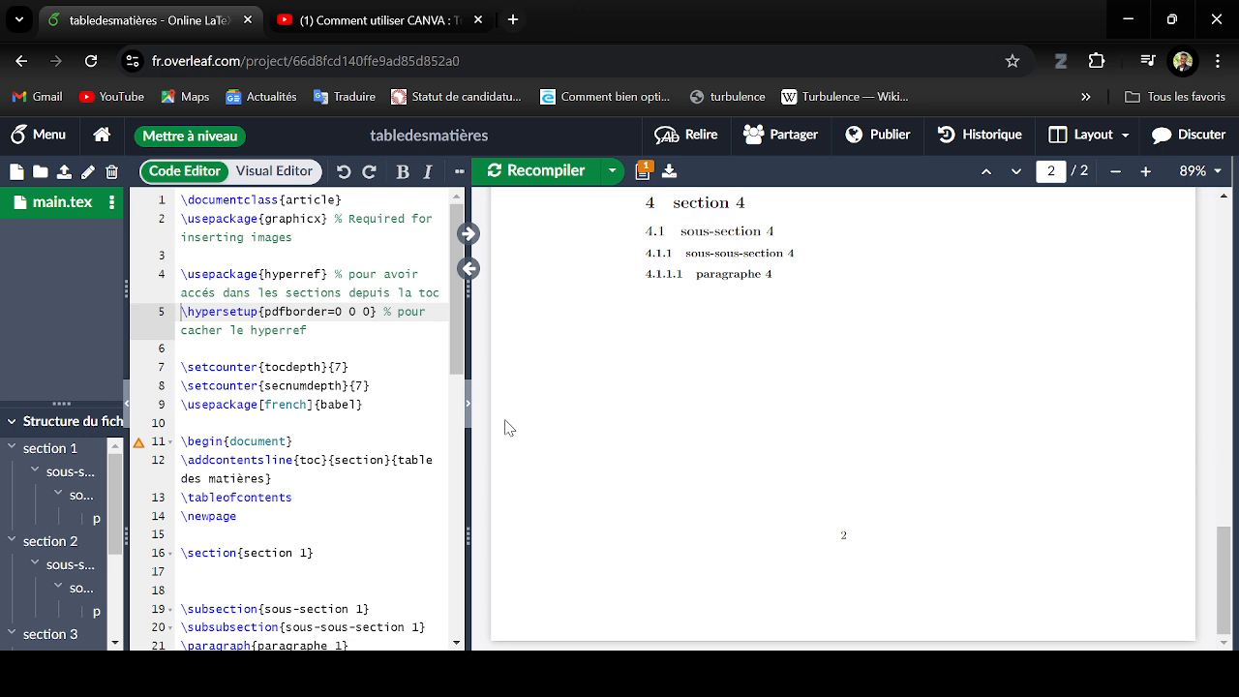
drag(469, 472, 838, 453)
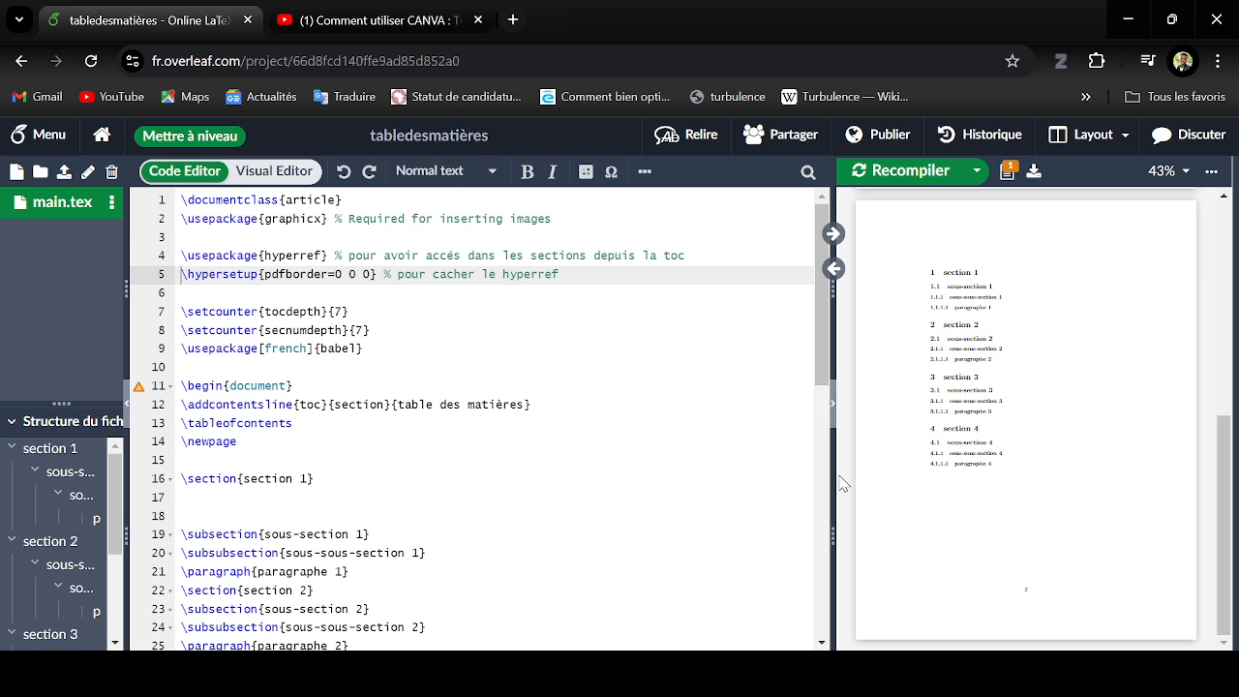
drag(832, 476, 648, 501)
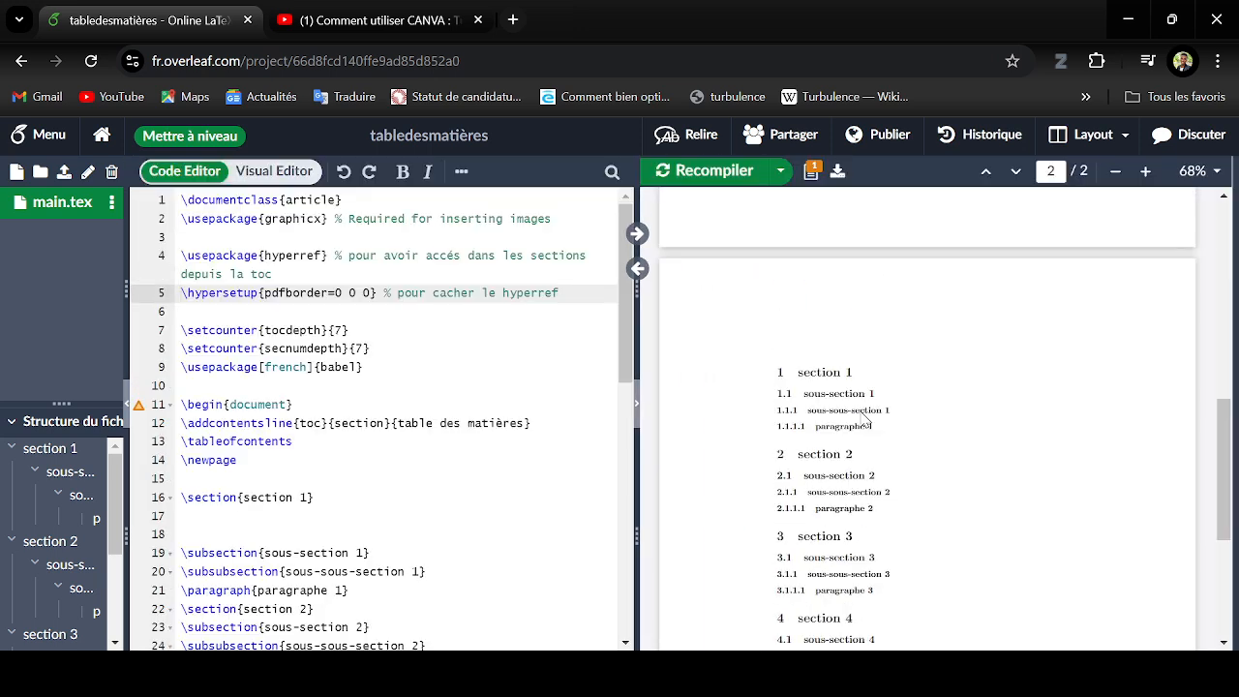
scroll(861, 418, down, 7)
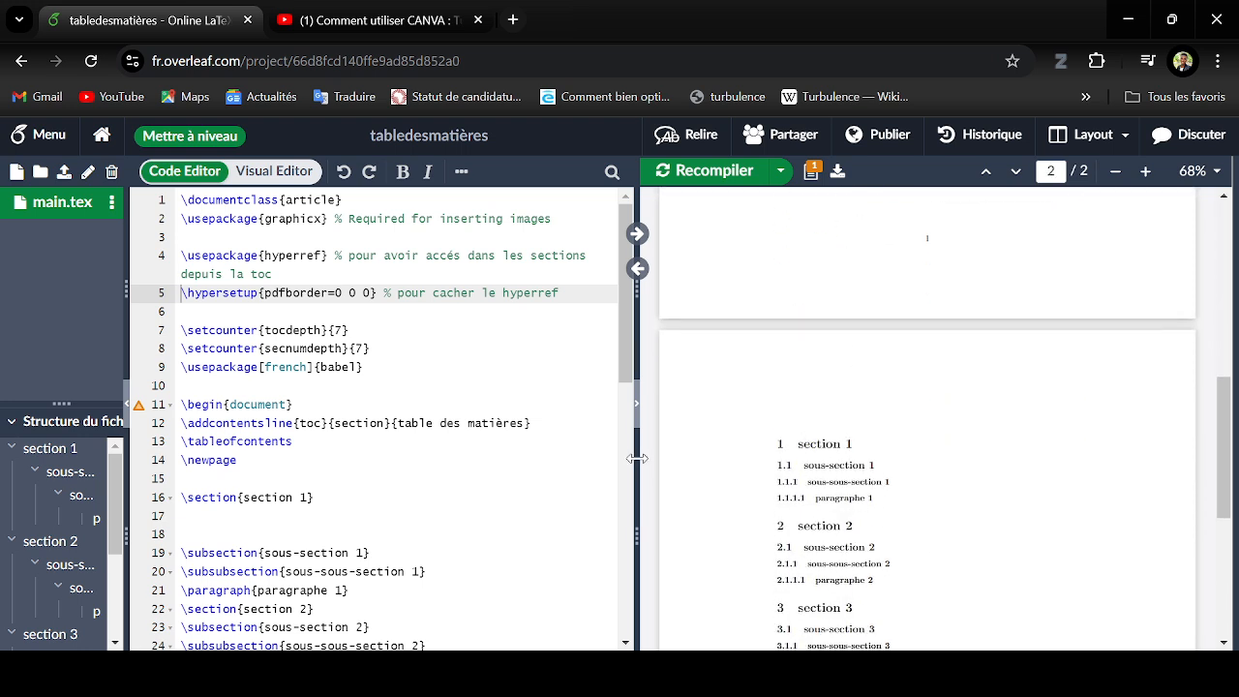
Enter the filler text "dhdhhshsh shshhshshhhs jshhh hshhs" on the empty line directly below the section 1 heading.
drag(636, 455, 829, 457)
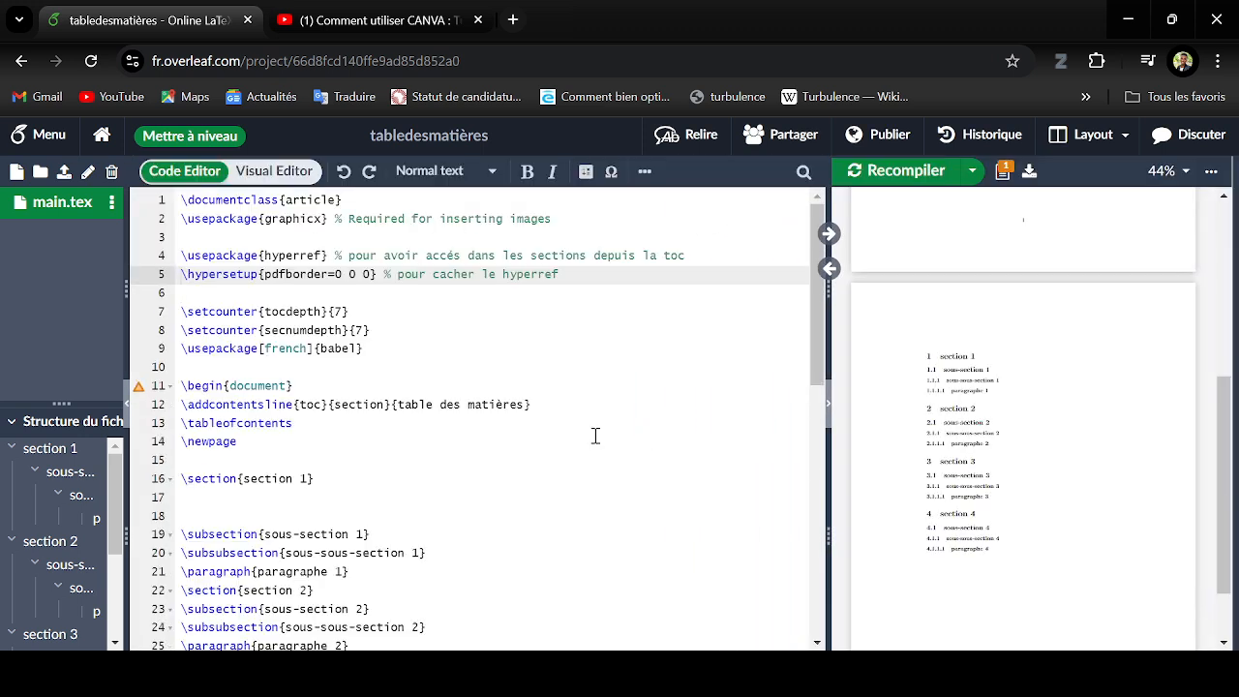
scroll(595, 435, down, 3)
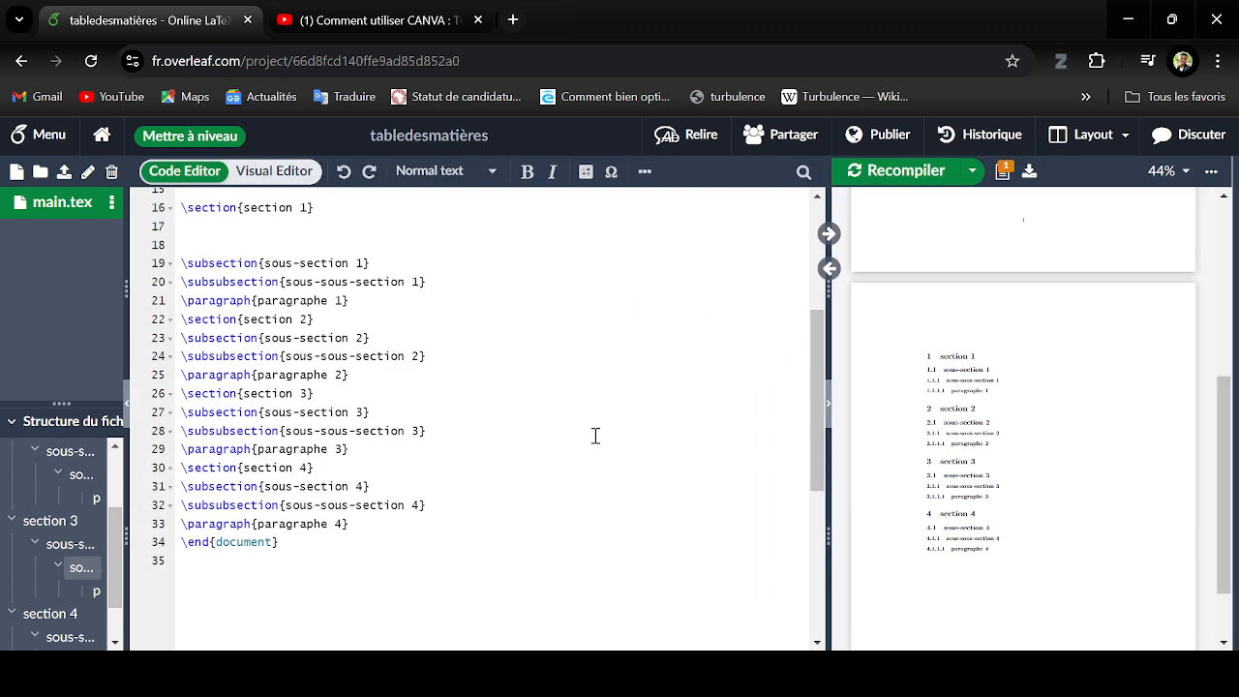
scroll(595, 435, up, 1)
click(317, 308)
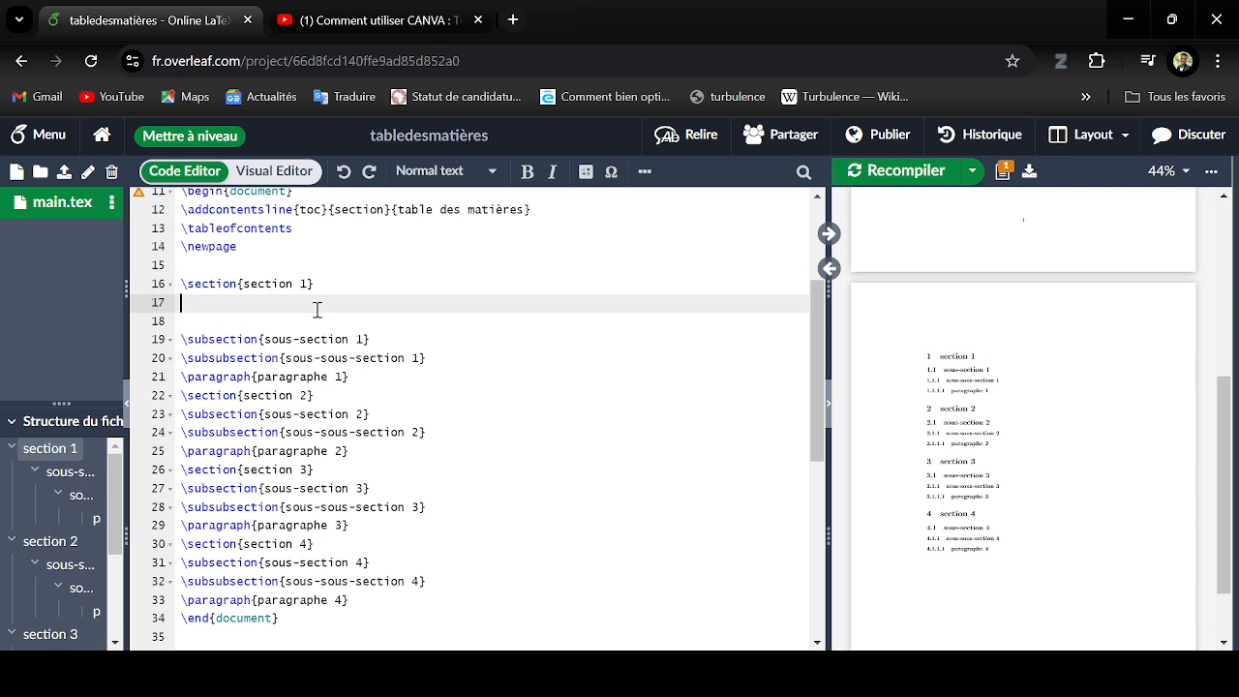
text(dhdhhshsh shshhshshhs)
text( jshhh hshhs)
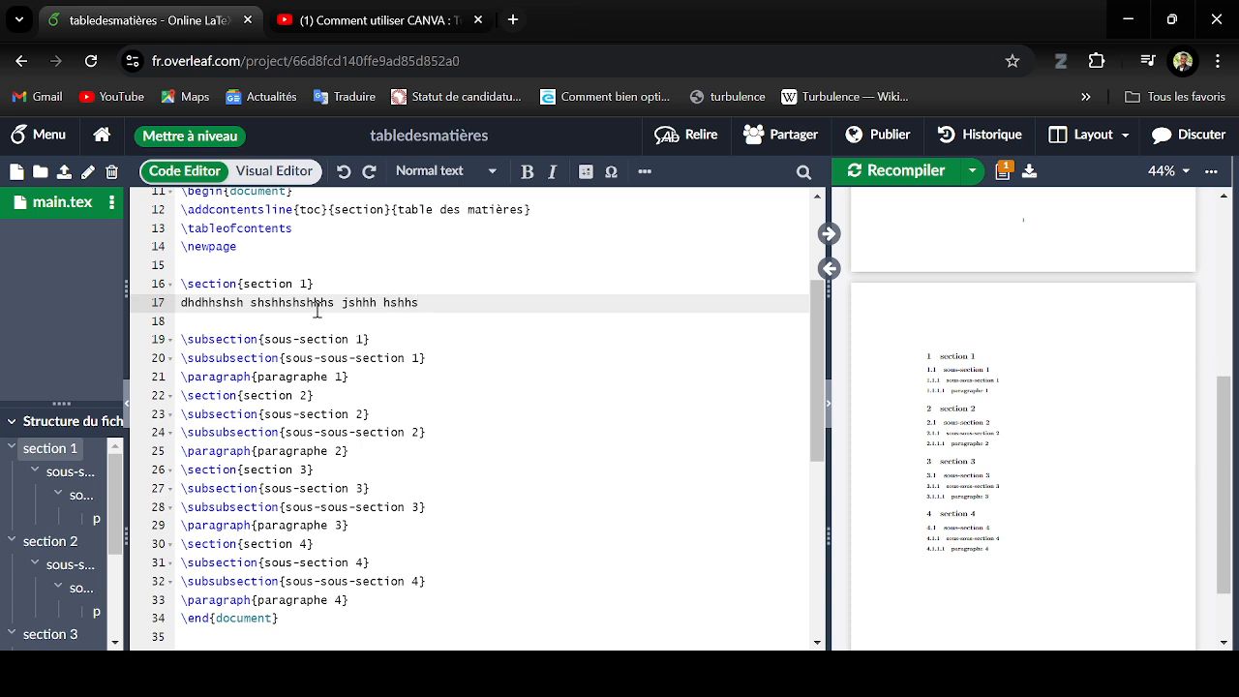
Copy the filler text under section 1 and paste it repeatedly to build a paragraph about six lines long.
drag(418, 302, 181, 303)
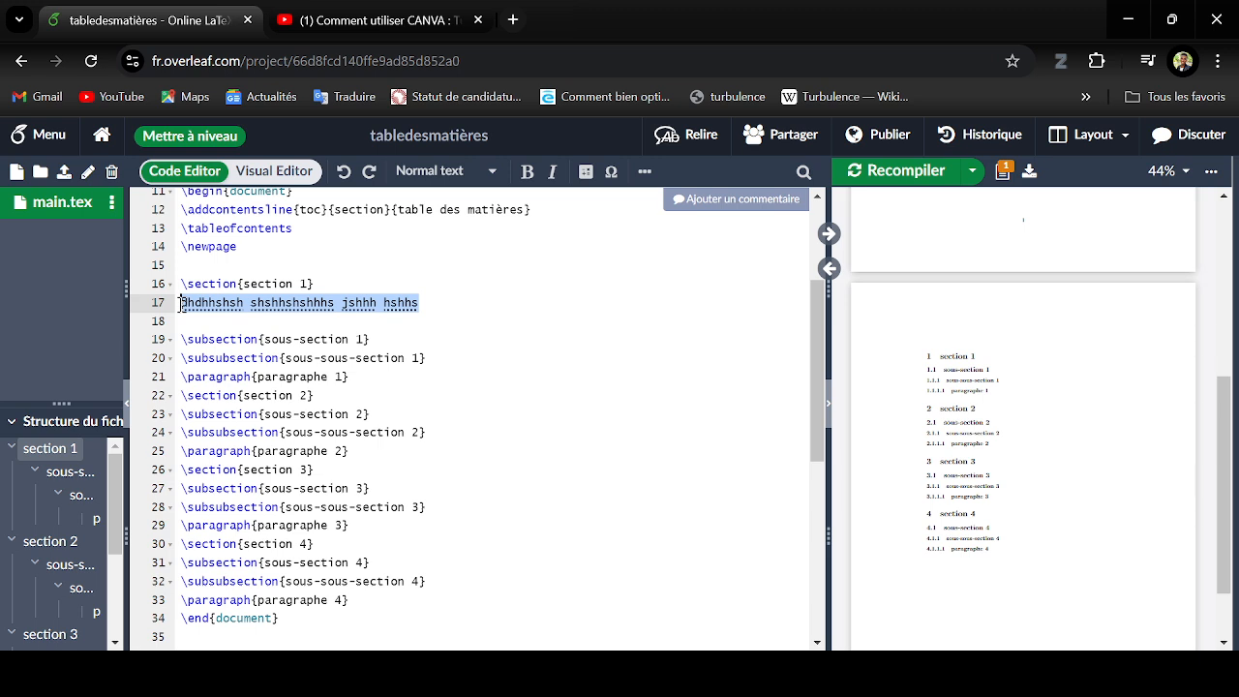
click(429, 306)
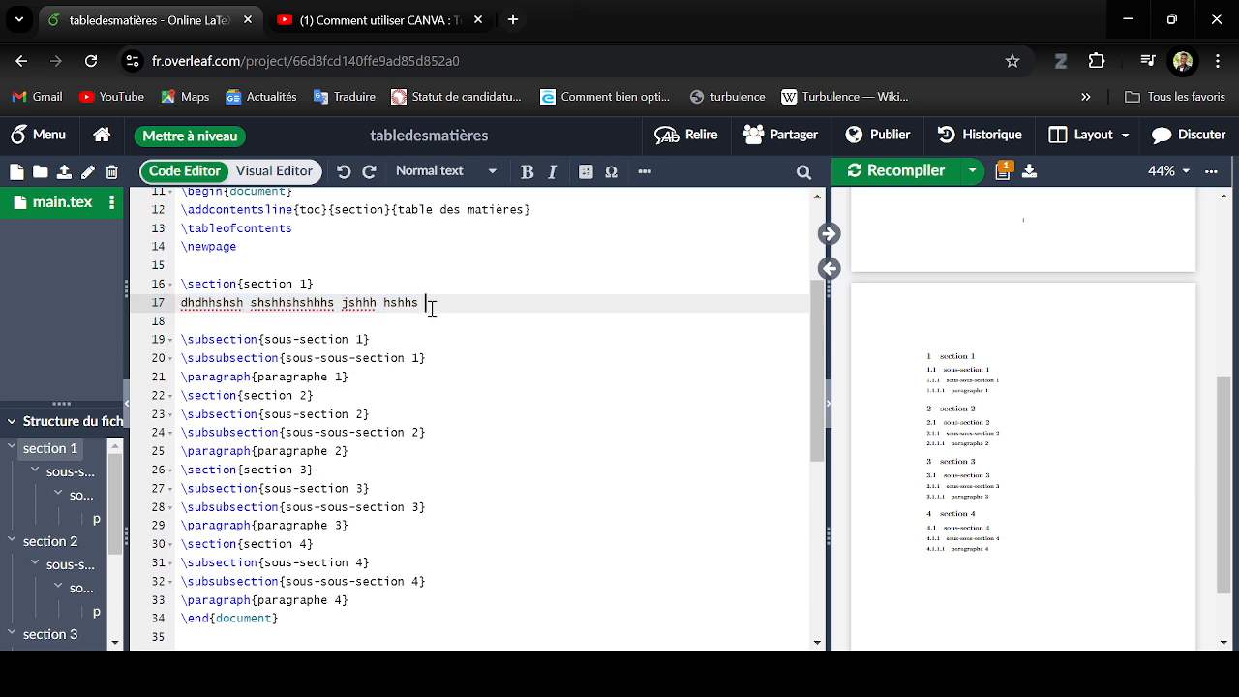
text(dhdhhshsh shshhshshhhs jshhh hshhs)
key(ctrl+v)
key(ctrl+v)
key(ctrl+v)
key(ctrl+v)
key(ctrl+v)
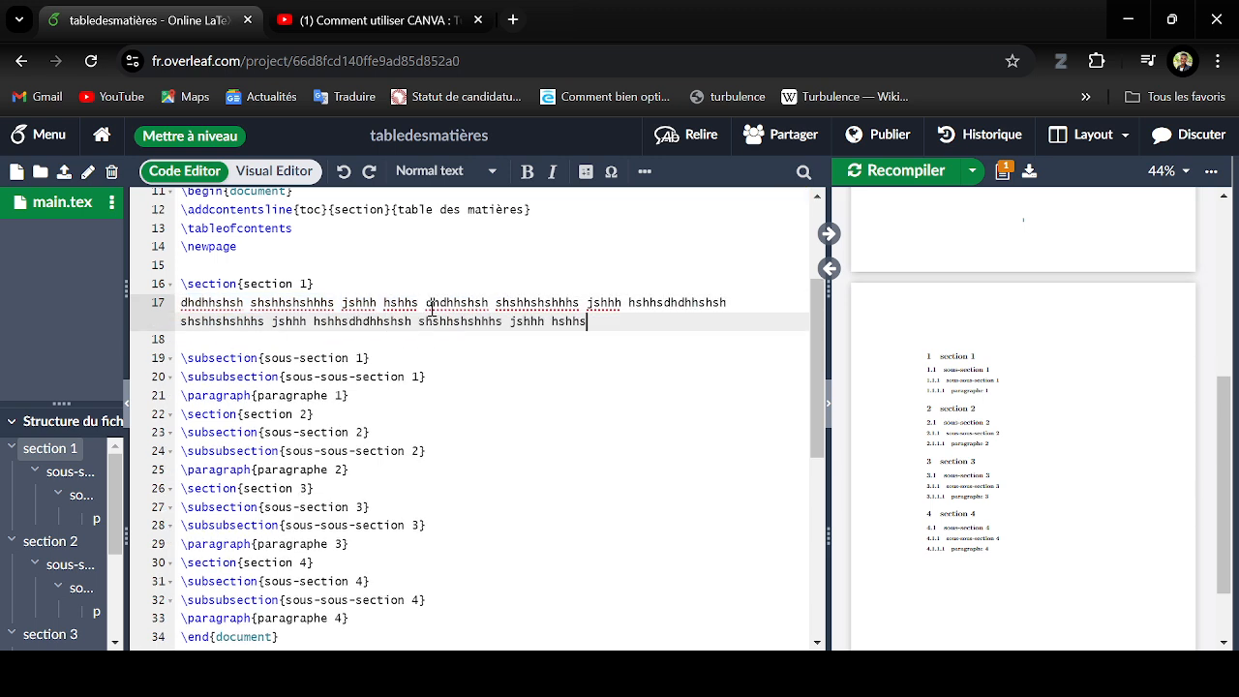
text(dhdhhshsh shshhshshhhs jshhh hshhs)
key(ctrl+v)
key(ctrl+v)
text(vvv)
text(dhdhhshsh shshhshshhhs jshhh hshhs)
key(ctrl+v)
key(ctrl+v)
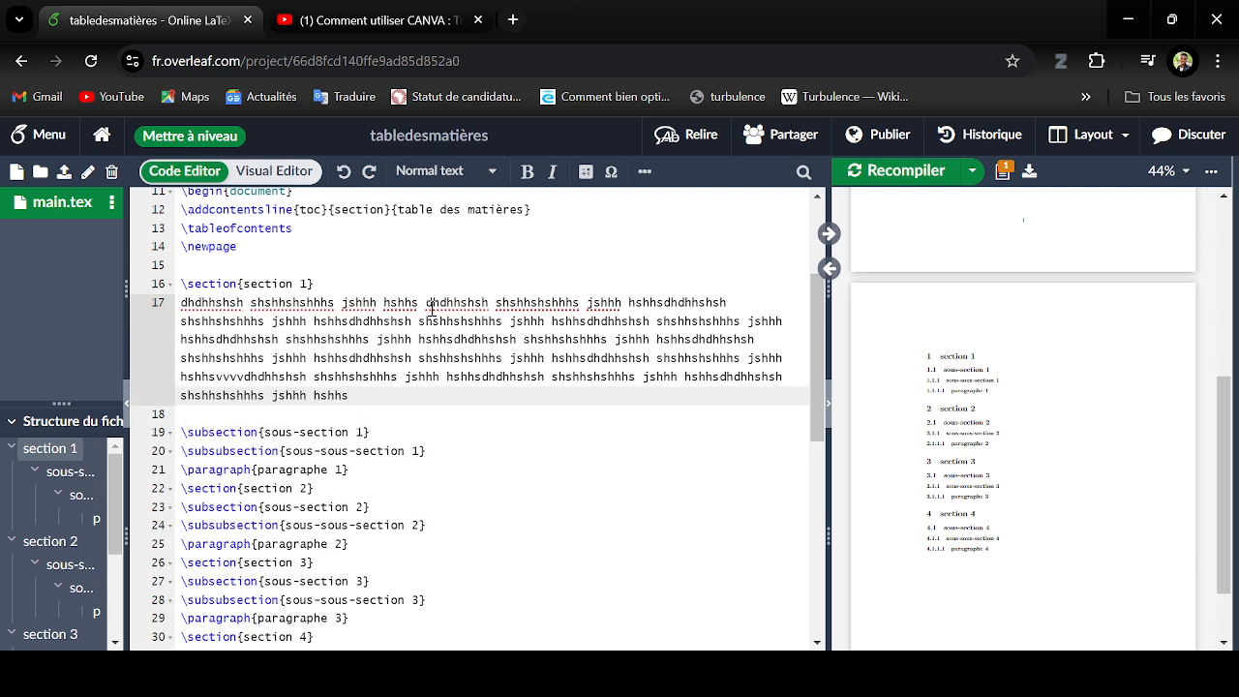
Copy the whole filler paragraph and paste it on a new line below the sous-section 1 heading.
drag(391, 396, 181, 304)
key(ctrl+c)
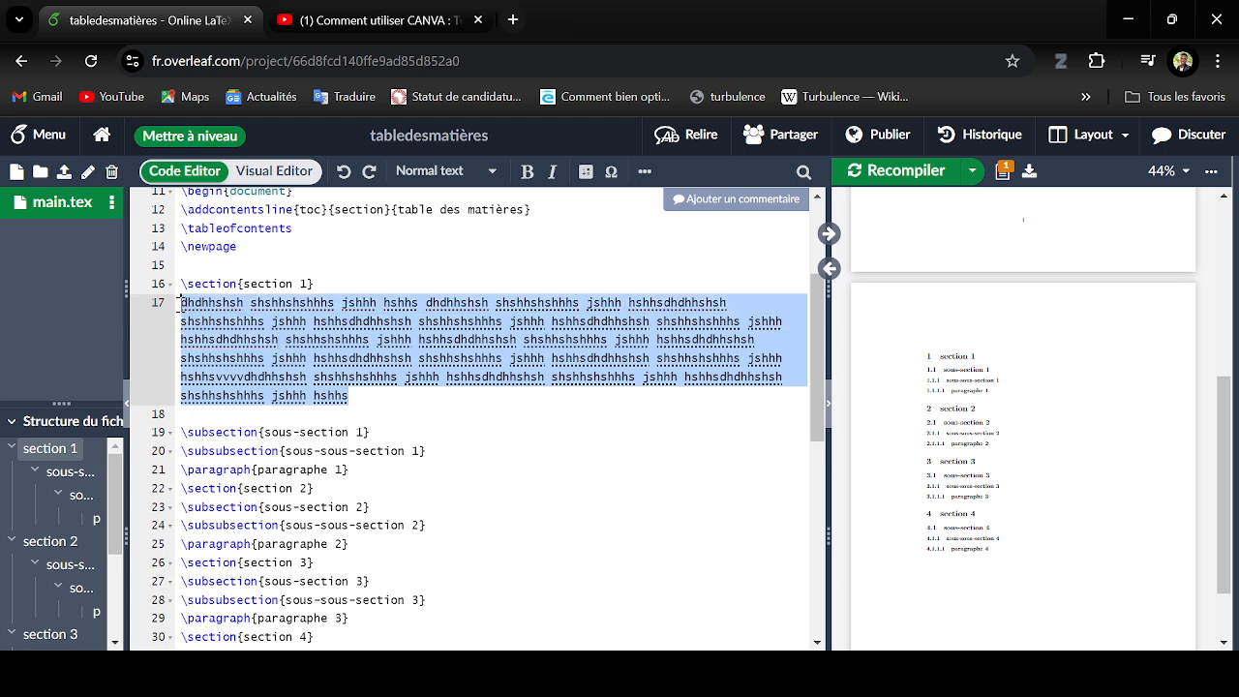
click(379, 432)
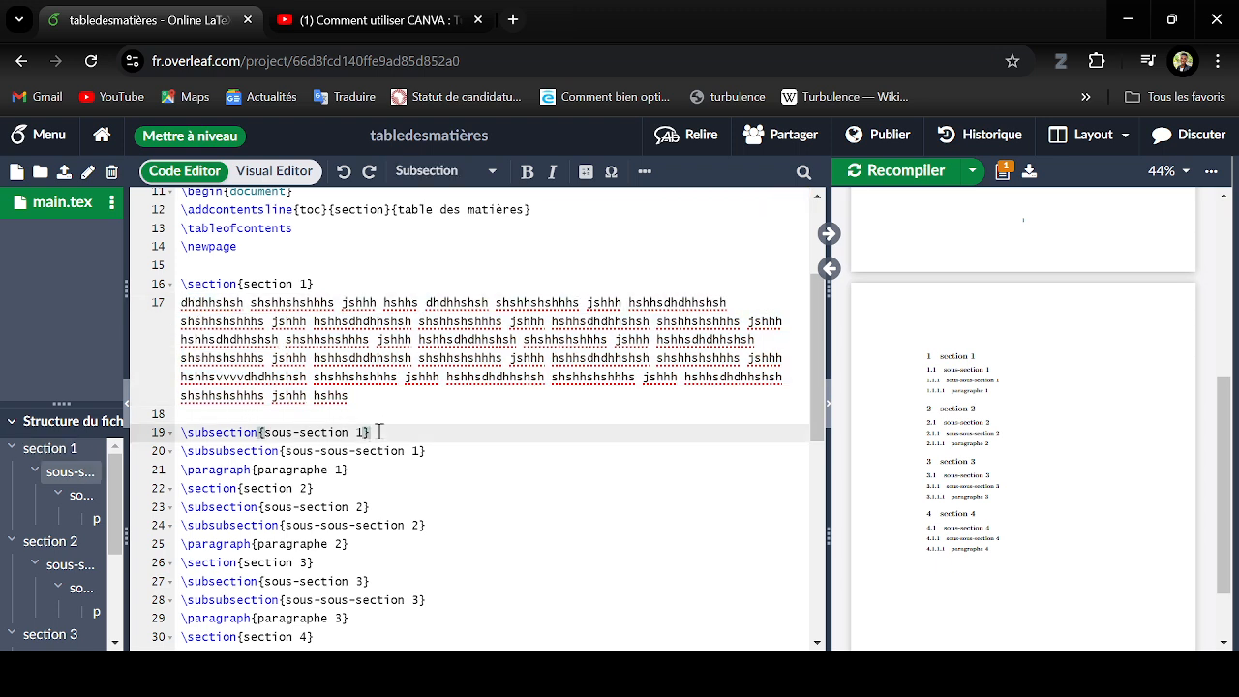
key(Return)
text(dhdhhshsh shshhshshhhs jshhh hshhs dhdhhshsh shshhshshhhs jshhh hshhsdhdhhshsh shshhshshhhs jshhh hshhsdhdhhshsh shshhshshhhs jshhh hshhsdhdhhshsh shshhshshhhs jshhh hshhsdhdhhshsh shshhshshhhs jshhh hshhsdhdhhshsh shshhshshhhs jshhh hshhsdhdhhshsh shshhshshhhs jshhh hshhsdhdhhshsh shshhshshhhs jshhh hshhsvvvvdhdhhshsh shshhshshhhs jshhh hshhsdhdhhshsh shshhshshhhs jshhh hshhsdhdhhshsh shshhshshhhs jshhh hshhs)
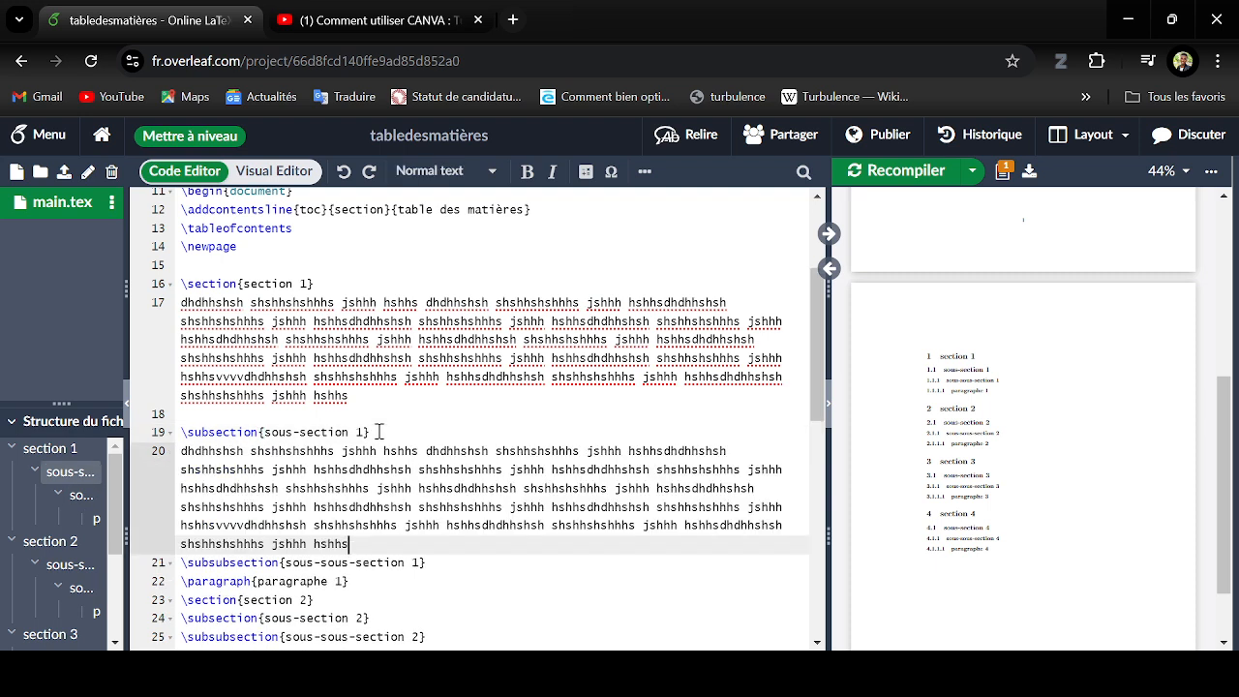
Paste the copied filler paragraph on new lines below the sous-sous-section 1 and paragraphe 1 headings.
click(453, 564)
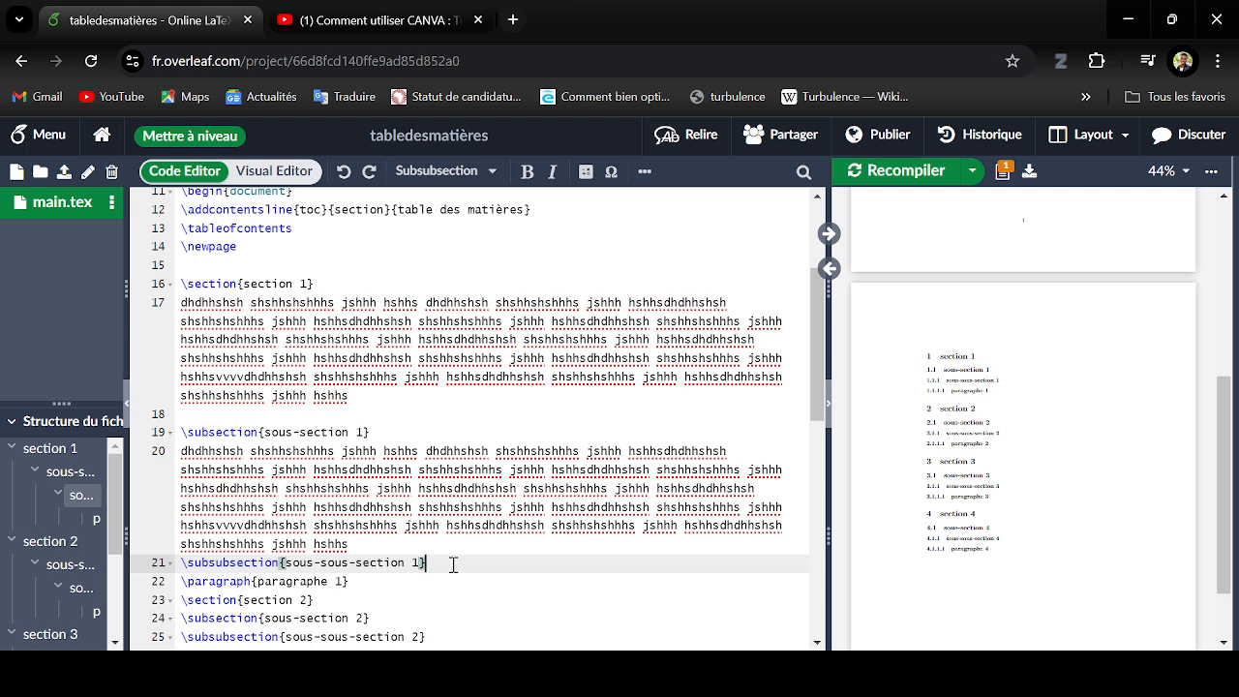
key(Return)
text(dhdhhshsh shshhshshhhs jshhh hshhs dhdhhshsh shshhshshhhs jshhh hshhsdhdhhshsh shshhshshhhs jshhh hshhsdhdhhshsh shshhshshhhs jshhh hshhsdhdhhshsh shshhshshhhs jshhh hshhsdhdhhshsh shshhshshhhs jshhh hshhsdhdhhshsh shshhshshhhs jshhh hshhsdhdhhshsh shshhshshhhs jshhh hshhsdhdhhshsh shshhshshhhs jshhh hshhsvvvvdhdhhshsh shshhshshhhs jshhh hshhsdhdhhshsh shshhshshhhs jshhh hshhsdhdhhshsh shshhshshhhs jshhh hshhs)
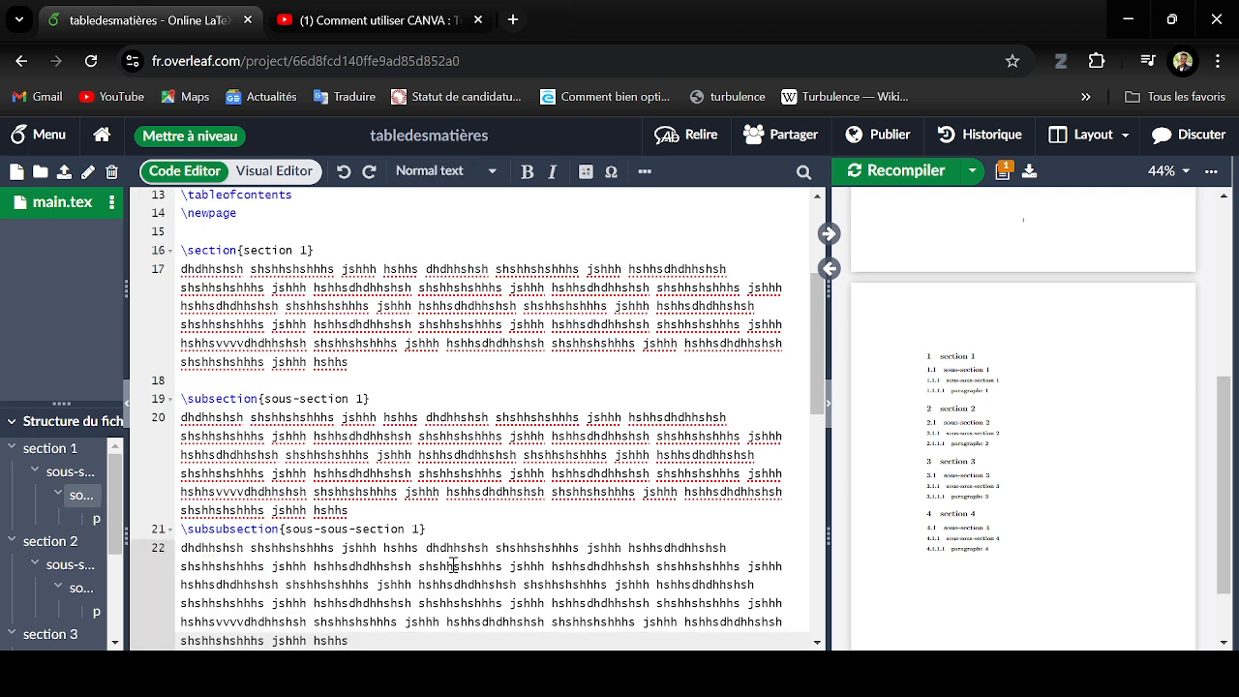
scroll(453, 564, down, 3)
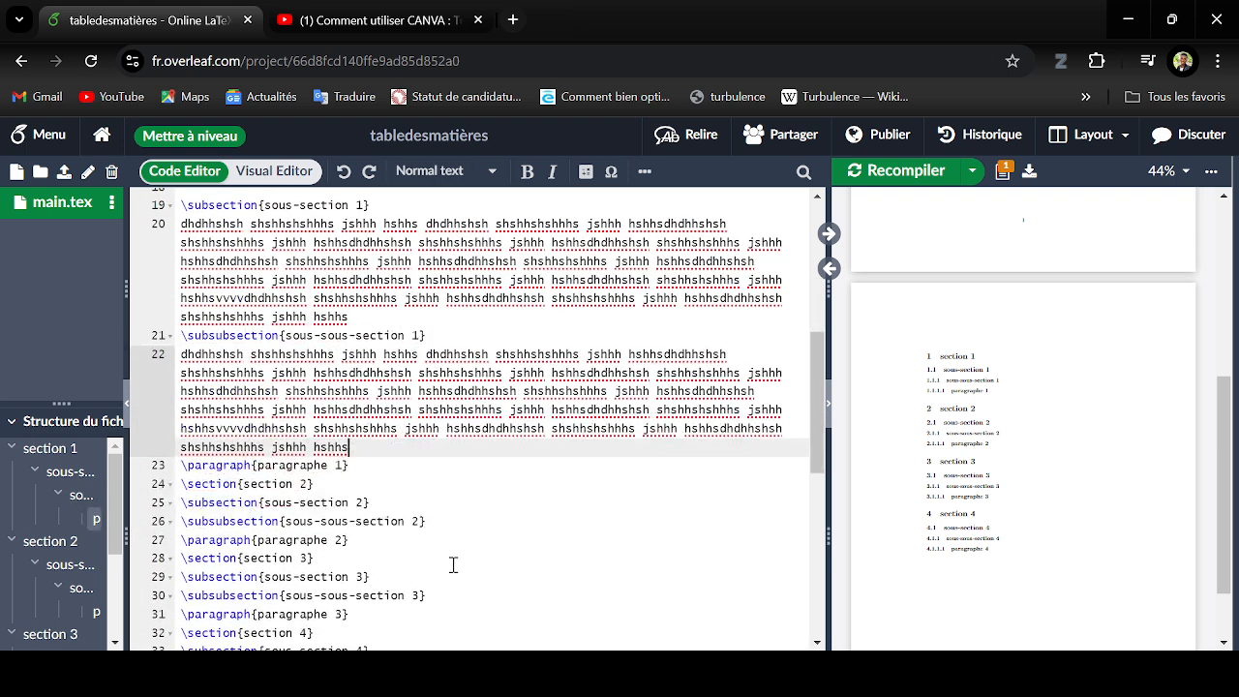
click(371, 468)
key(Return)
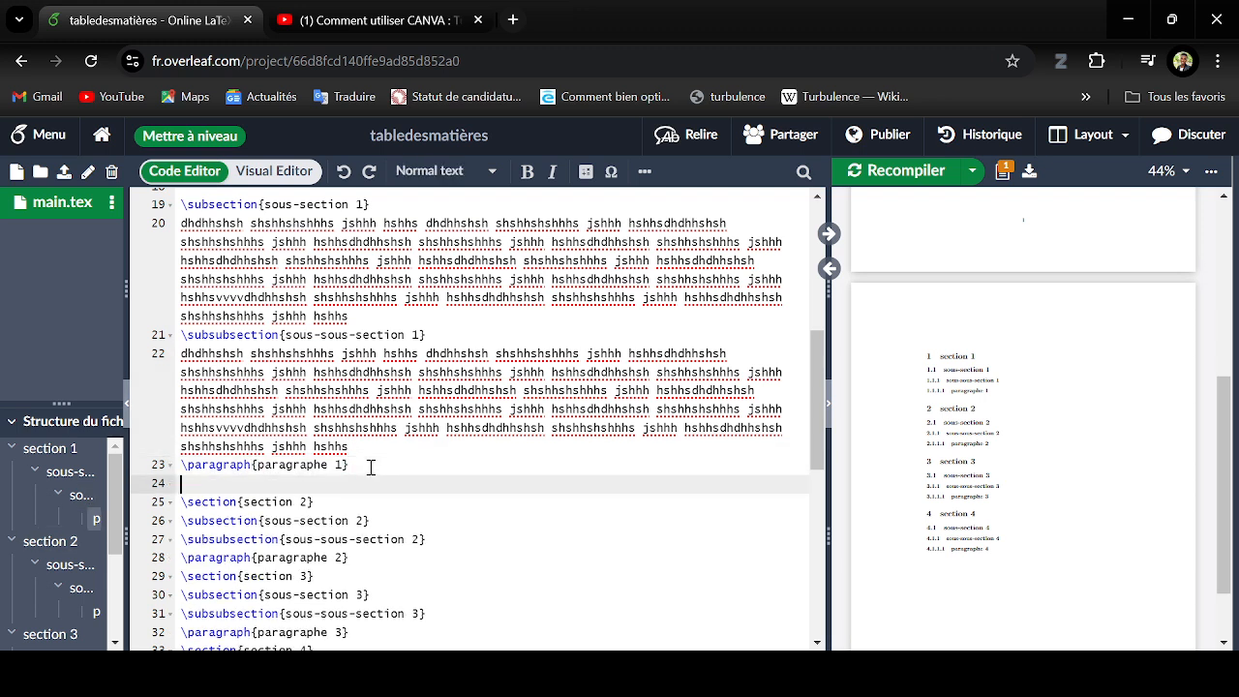
key(ctrl+v)
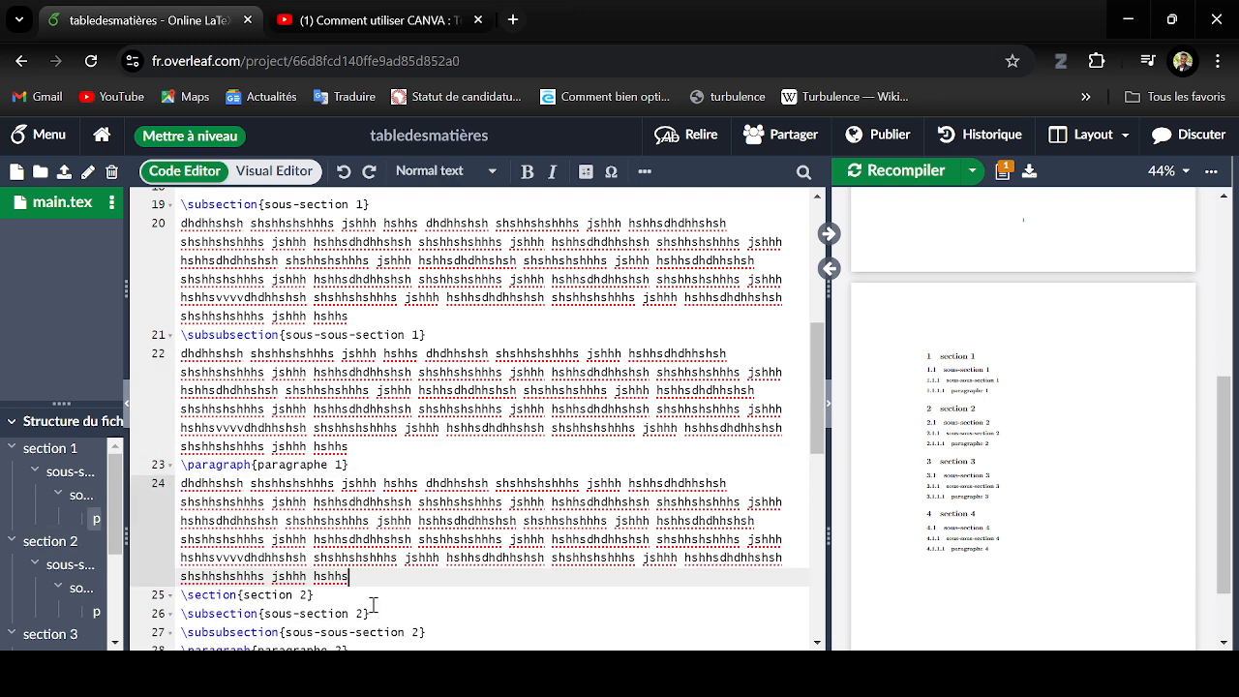
Paste the copied filler paragraph on a new line below the section 2 heading.
click(373, 602)
key(Return)
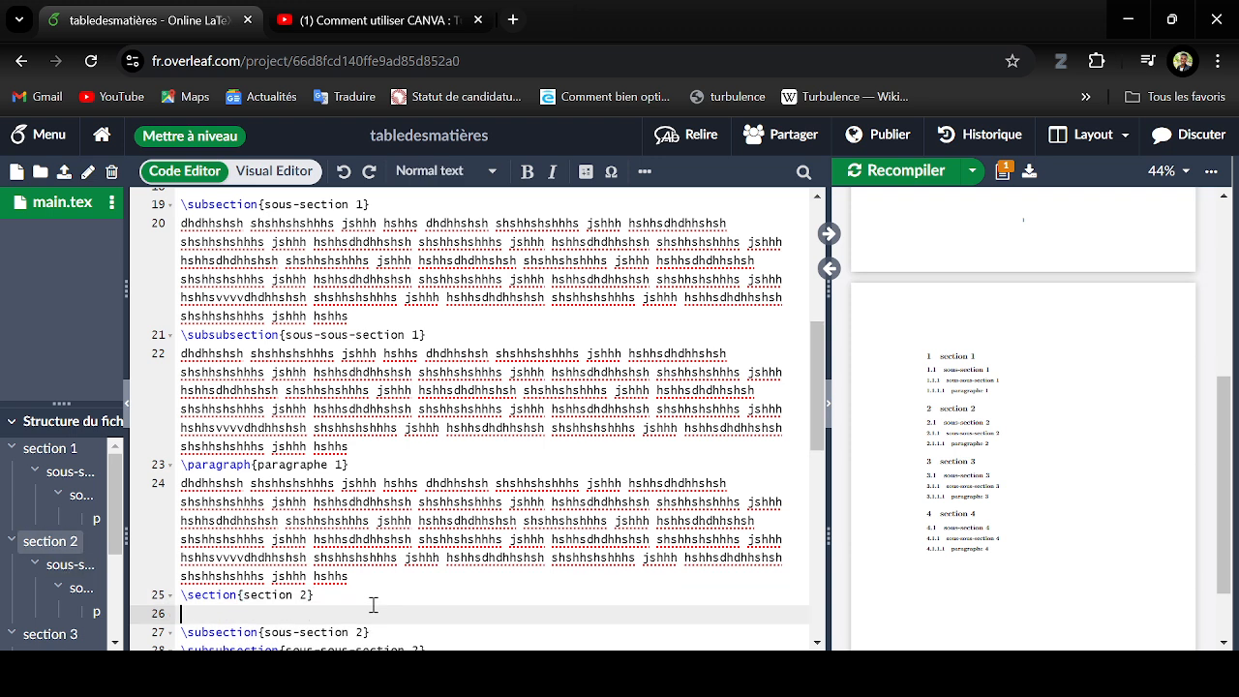
text(dhdhhshsh shshhshshhhs jshhh hshhs dhdhhshsh shshhshshhhs jshhh hshhsdhdhhshsh shshhshshhhs jshhh hshhsdhdhhshsh shshhshshhhs jshhh hshhsdhdhhshsh shshhshshhhs jshhh hshhsdhdhhshsh shshhshshhhs jshhh hshhsdhdhhshsh shshhshshhhs jshhh hshhsdhdhhshsh shshhshshhhs jshhh hshhsdhdhhshsh shshhshshhhs jshhh hshhsvvvvdhdhhshsh shshhshshhhs jshhh hshhsdhdhhshsh shshhshshhhs jshhh hshhsdhdhhshsh shshhshshhhs jshhh hshhs)
key(Down)
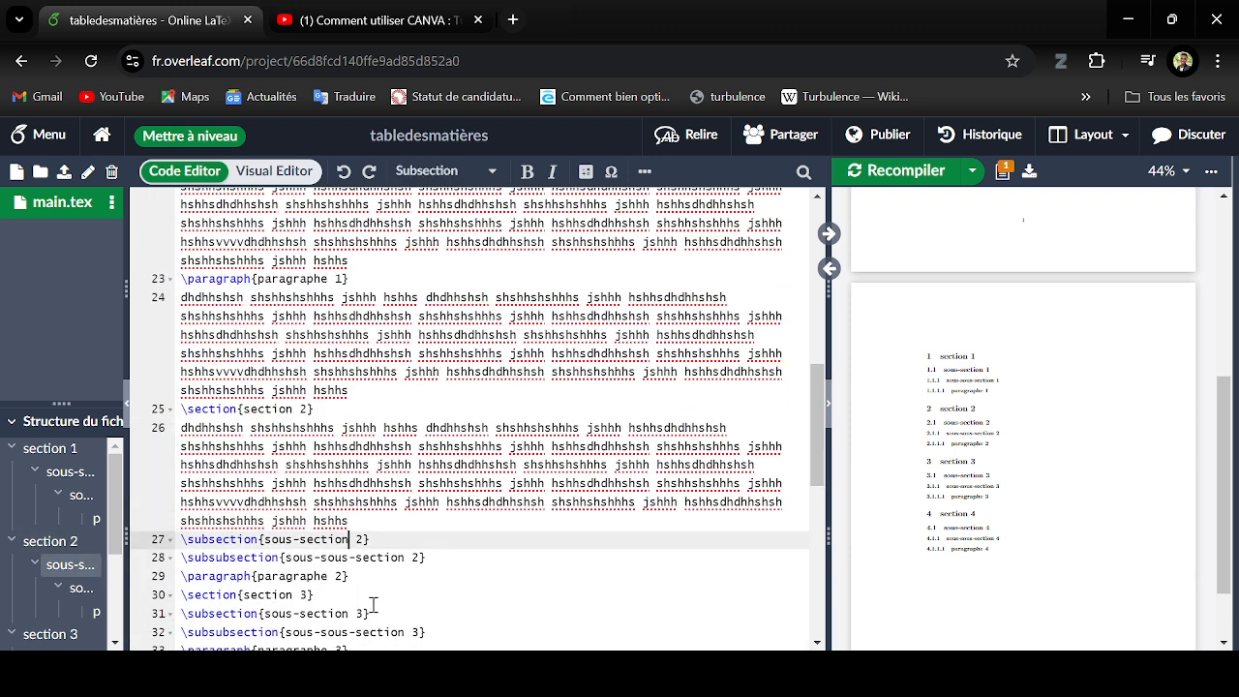
Paste the copied filler paragraph on new lines below the sous-section 2 and sous-sous-section 2 headings.
key(Right)
key(Right)
key(Return)
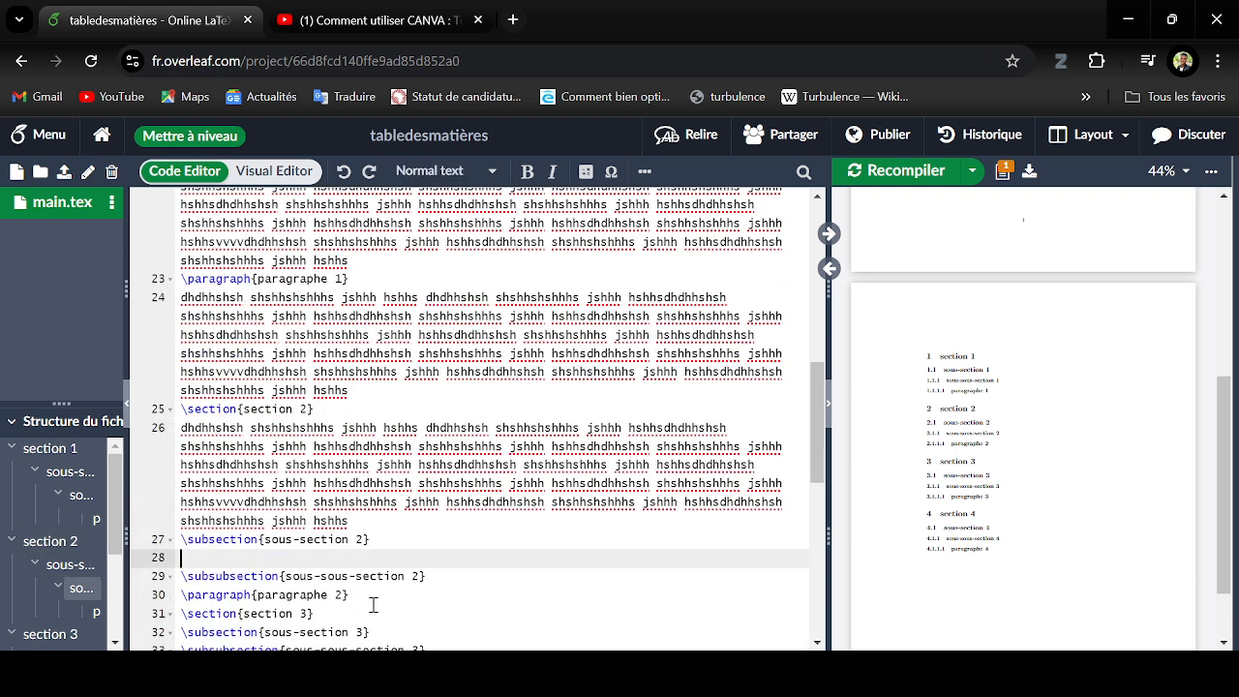
text(dhdhhshsh shshhshshhhs jshhh hshhs dhdhhshsh shshhshshhhs jshhh hshhsdhdhhshsh shshhshshhhs jshhh hshhsdhdhhshsh shshhshshhhs jshhh hshhsdhdhhshsh shshhshshhhs jshhh hshhsdhdhhshsh shshhshshhhs jshhh hshhsdhdhhshsh shshhshshhhs jshhh hshhsdhdhhshsh shshhshshhhs jshhh hshhsdhdhhshsh shshhshshhhs jshhh hshhsvvvvdhdhhshsh shshhshshhhs jshhh hshhsdhdhhshsh shshhshshhhs jshhh hshhsdhdhhshsh shshhshshhhs jshhh hshhs)
scroll(463, 586, down, 3)
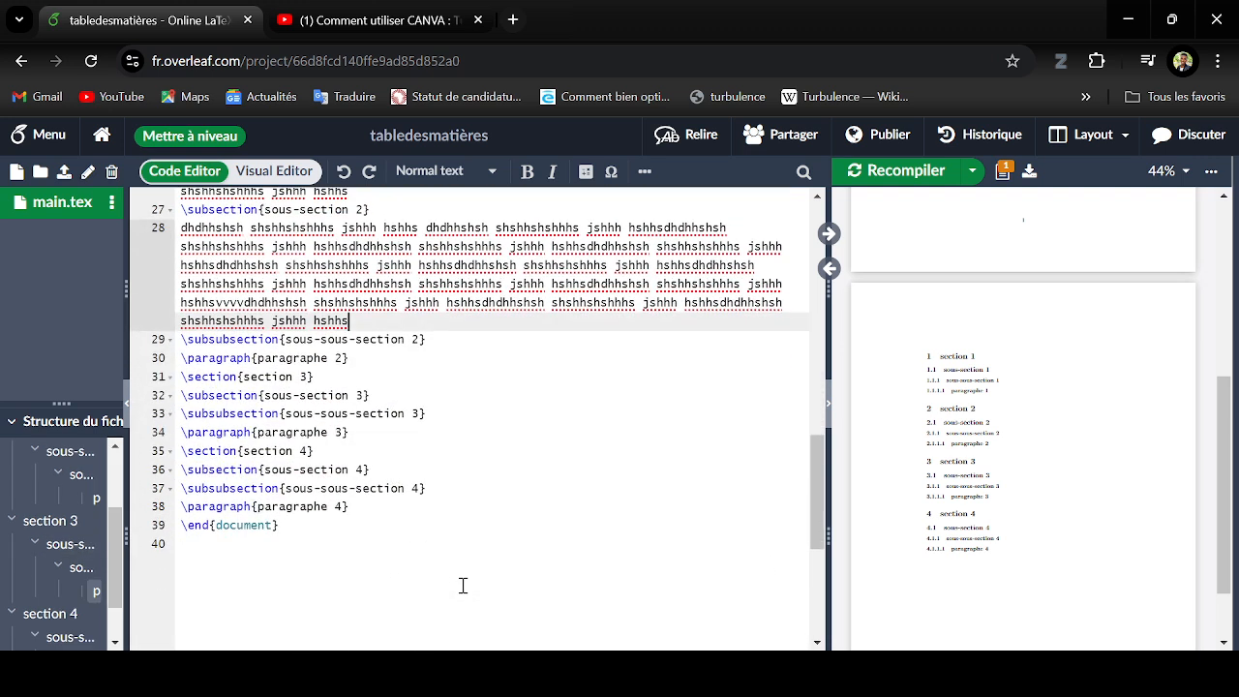
click(444, 340)
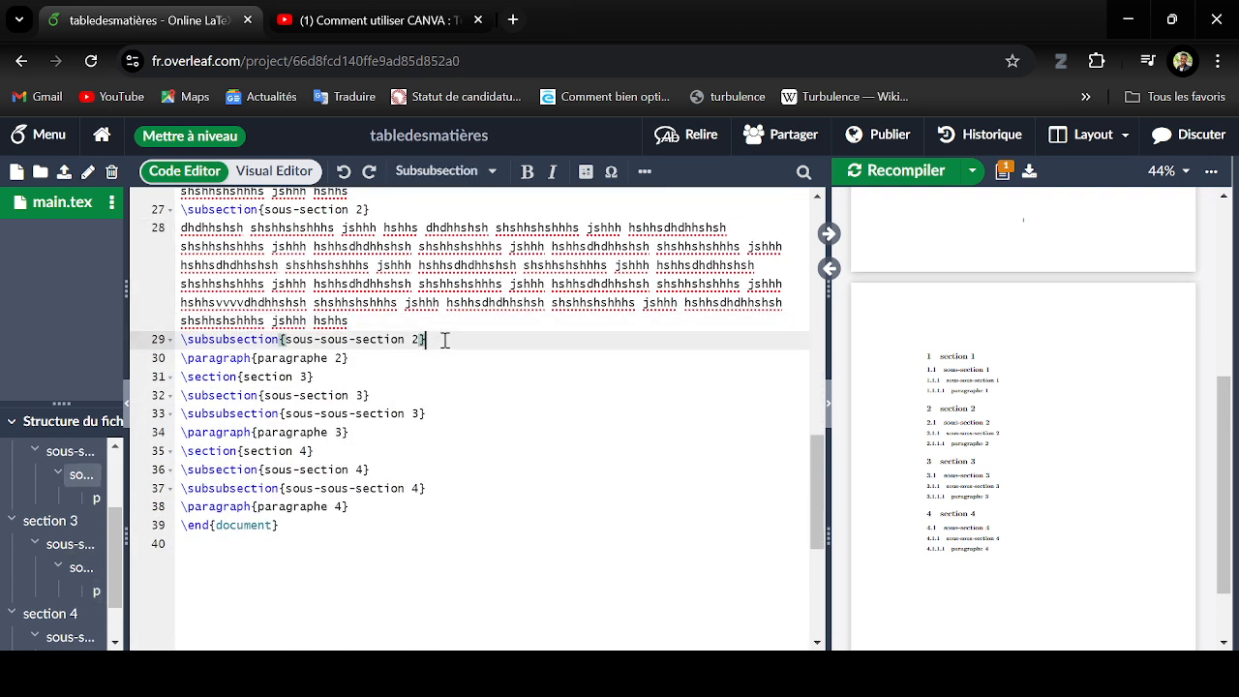
key(Return)
text(dhdhhshsh shshhshshhhs jshhh hshhs dhdhhshsh shshhshshhhs jshhh hshhsdhdhhshsh shshhshshhhs jshhh hshhsdhdhhshsh shshhshshhhs jshhh hshhsdhdhhshsh shshhshshhhs jshhh hshhsdhdhhshsh shshhshshhhs jshhh hshhsdhdhhshsh shshhshshhhs jshhh hshhsdhdhhshsh shshhshshhhs jshhh hshhsdhdhhshsh shshhshshhhs jshhh hshhsvvvdhdhhshsh shshhshshhhs jshhh hshhsdhdhhshsh shshhshshhhs jshhh hshhsdhdhhshsh shshhshshhhs jshhh hshhs)
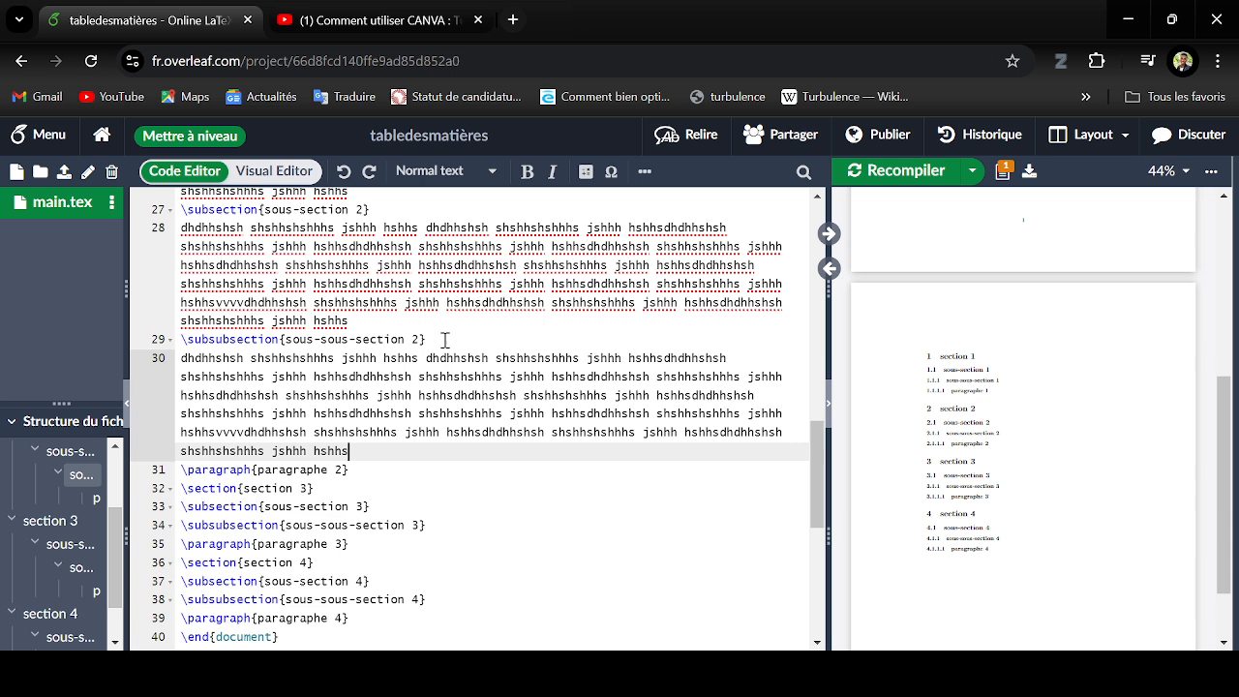
Paste the copied filler paragraph on new lines below the paragraphe 2 and section 3 headings.
click(408, 470)
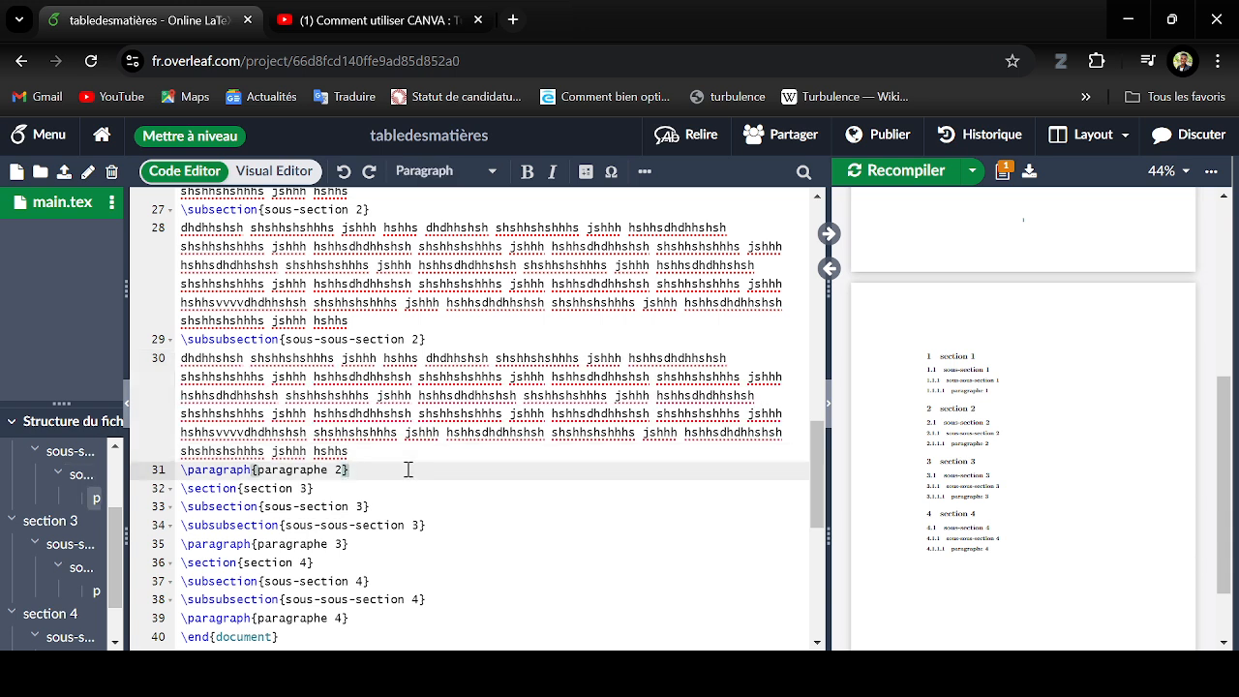
key(Return)
text(dhdhhshsh shshhshshhhs jshhh hshhs dhdhhshsh shshhshshhhs jshhh hshhsdhdhhshsh shshhshshhhs jshhh hshhsdhdhhshsh shshhshshhhs jshhh hshhsdhdhhshsh shshhshshhhs jshhh hshhsdhdhhshsh hshhsdhdhhshsh shshhshshhhs jshhh hshhsdhdhhshsh shshhshshhhs jshhh hshhsdhdhhshsh shshhshshhhs jshhh hshhsdhdhhshsh shshhshshhhs jshhh hshhsdhdhhshsh shshhshshhhs jshhh hshhsvvvdhdhhshsh shshhshshhhs jshhh hshhsdhdhhshsh shshhshshhhs jshhh hshhsdhdhhshsh shshhshshhhs jshhh hshhs)
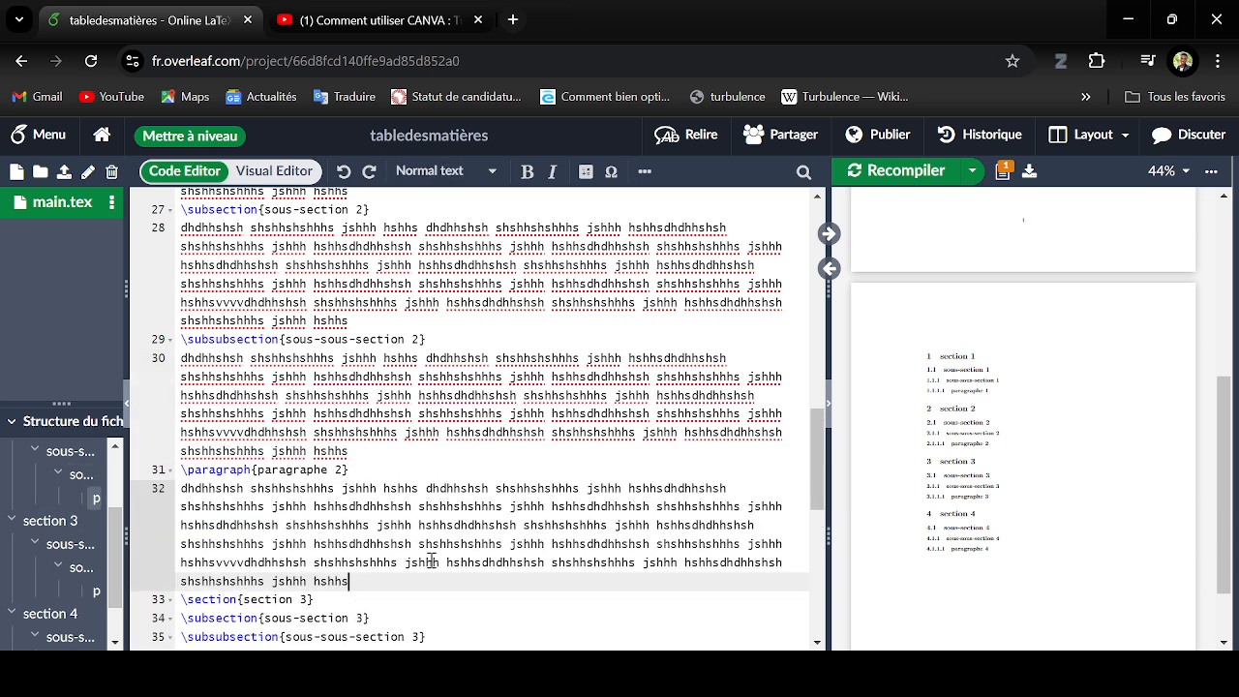
click(368, 600)
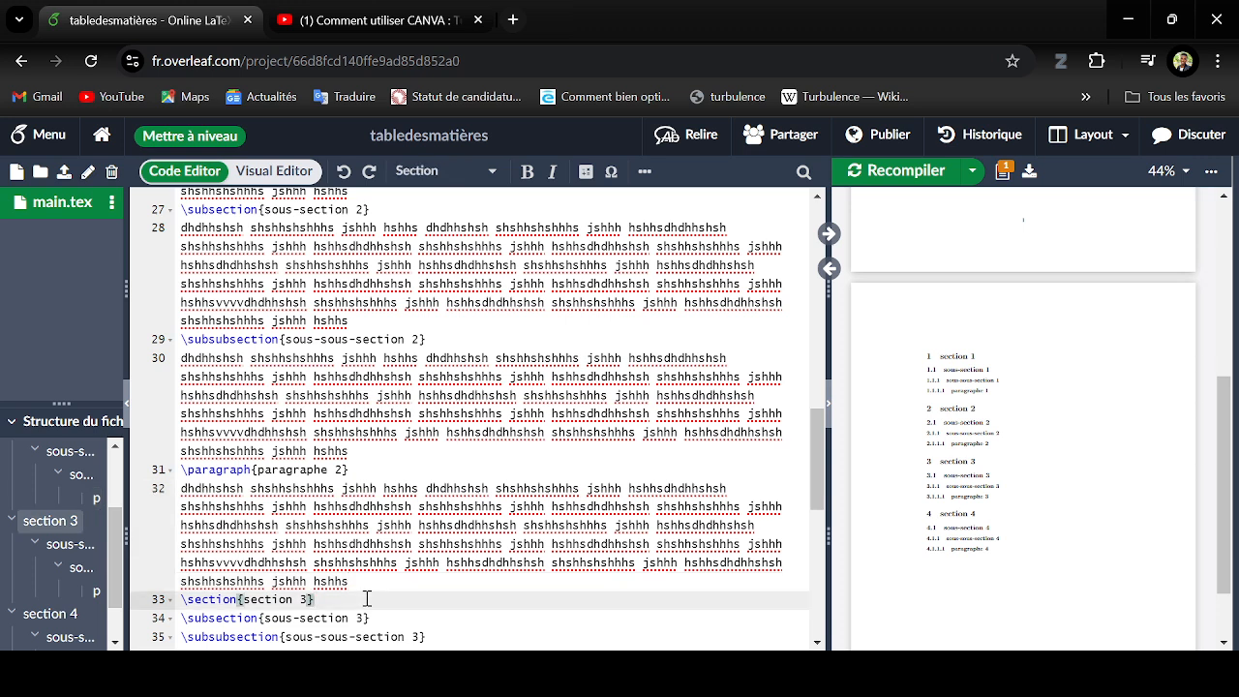
key(Return)
text(dhdhhshsh shshhshshhhs jshhh hshhs dhdhhshsh shshhshshhhs jshhh hshhsdhdhhshsh shshhshshhhs jshhh hshhsdhdhhshsh shshhshshhhs jshhh hshhsdhdhhshsh shshhshshhhs jshhh hshhsdhdhhshsh shshhshshhhs jshhh hshhsdhdhhshsh shshhshshhhs jshhh hshhsdhdhhshsh shshhshshhhs jshhh hshhsdhdhhshsh shshhshshhhs jshhh hshhsvvvvdhdhhshsh shshhshshhhs jshhh hshhsdhdhhshsh shshhshshhhs jshhh hshhsdhdhhshsh shshhshshhhs jshhh hshhs)
Paste the copied filler paragraph on new lines below the sous-section 3 and sous-sous-section 3 headings.
scroll(368, 597, down, 4)
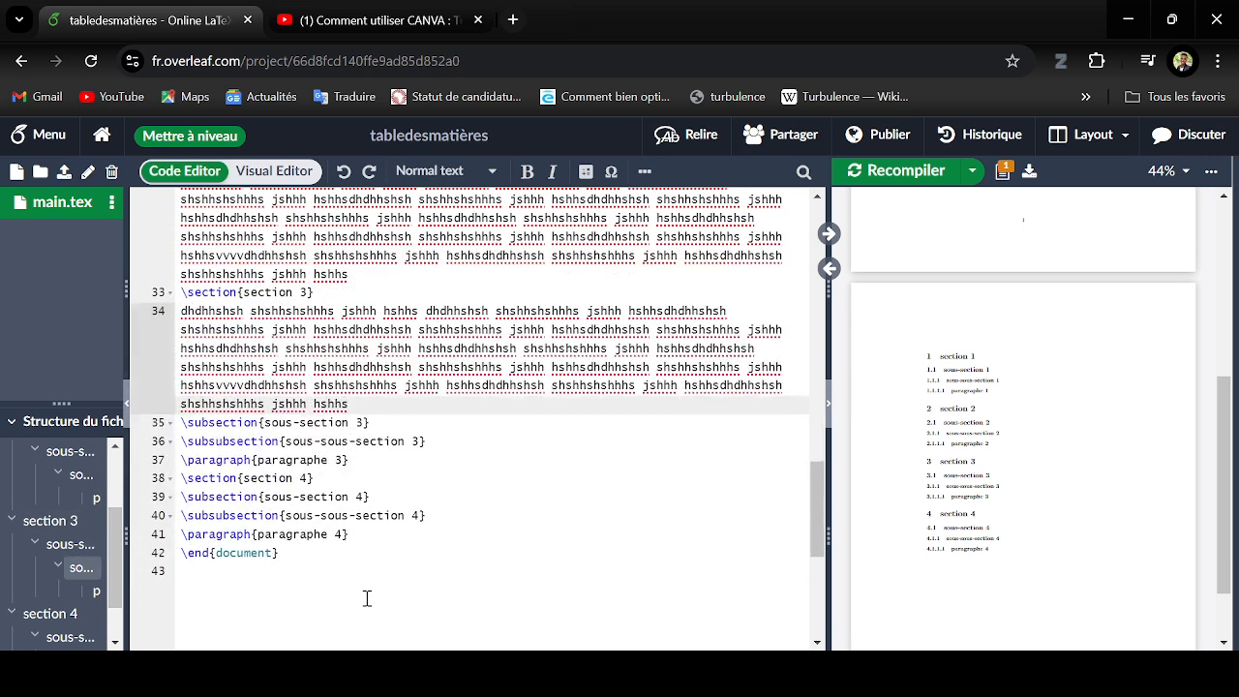
click(400, 432)
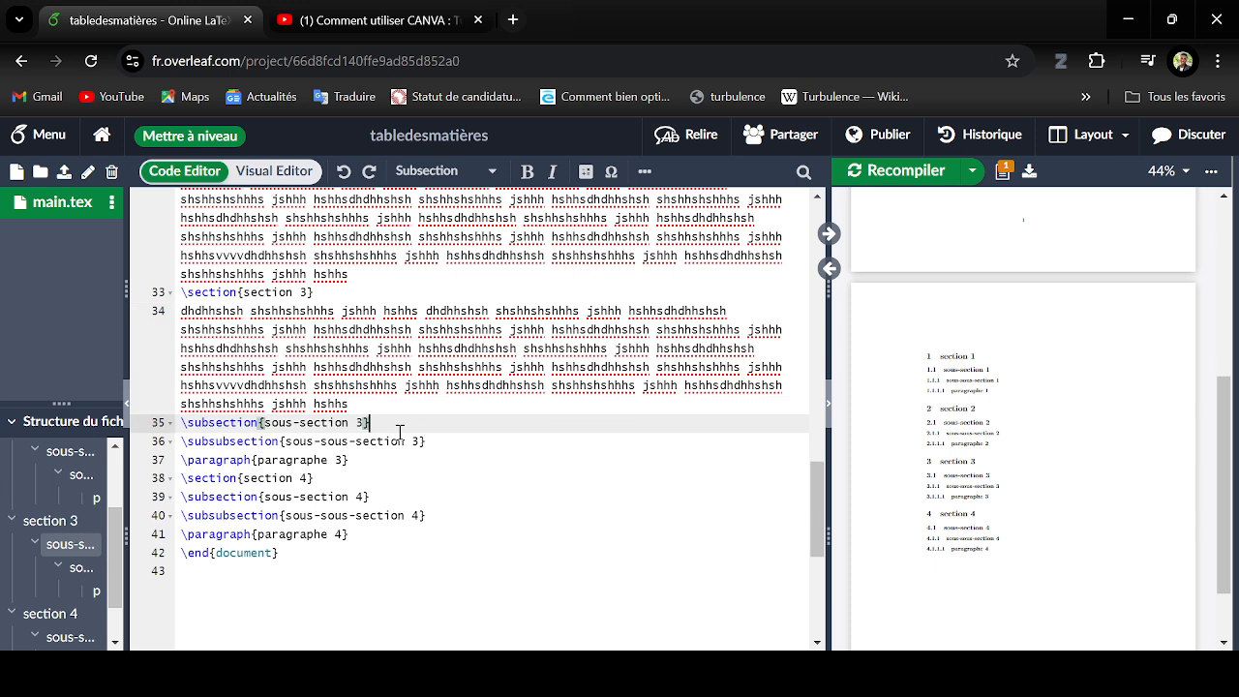
key(Return)
text(dhdhhshsh shshhshshhhs jshhh hshhs dhdhhshsh shshhshshhhs jshhh hshhsdhdhhshsh shshhshshhhs jshhh hshhsdhdhhshsh shshhshshhhs jshhh hshhsdhdhhshsh shshhshshhhs jshhh hshhsdhdhhshsh shshhshshhhs jshhh hshhsdhdhhshsh shshhshshhhs jshhh hshhsdhdhhshsh shshhshshhhs jshhh hshhsdhdhhshsh shshhshshhhs jshhh hshhsvvvvdhdhhshsh shshhshshhhs jshhh hshhsdhdhhshsh shshhshshhhs jshhh hshhsdhdhhshsh shshhshshhhs jshhh hshhs)
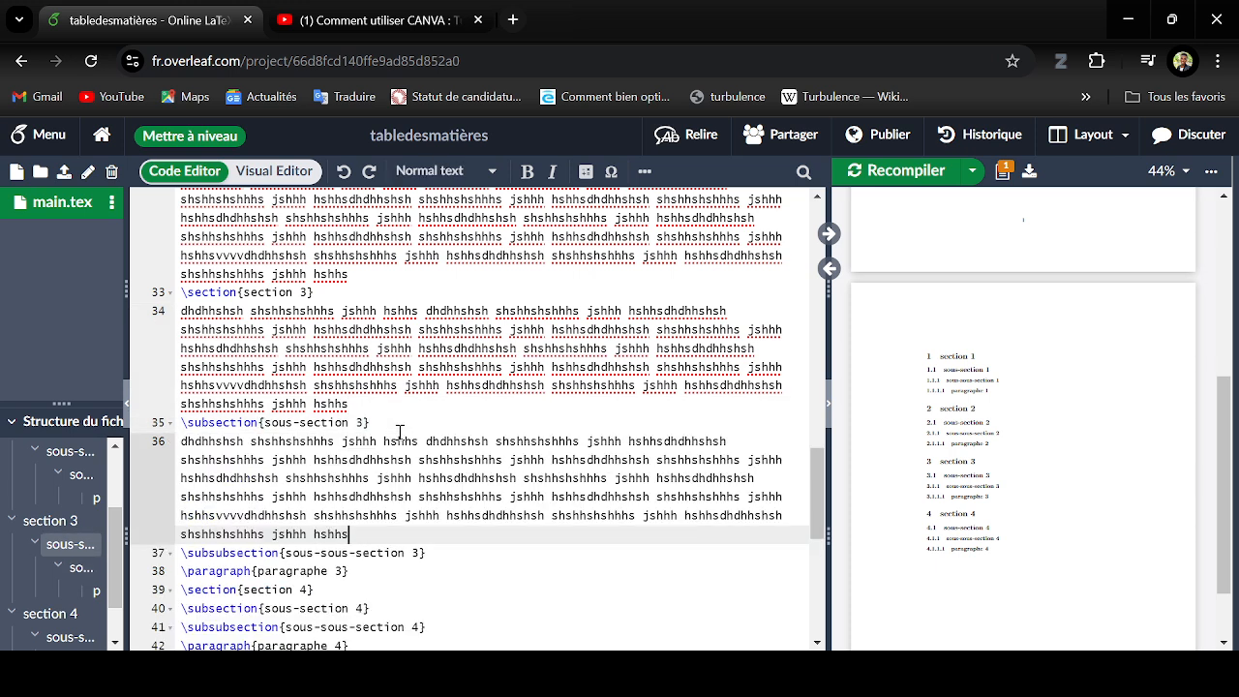
click(445, 554)
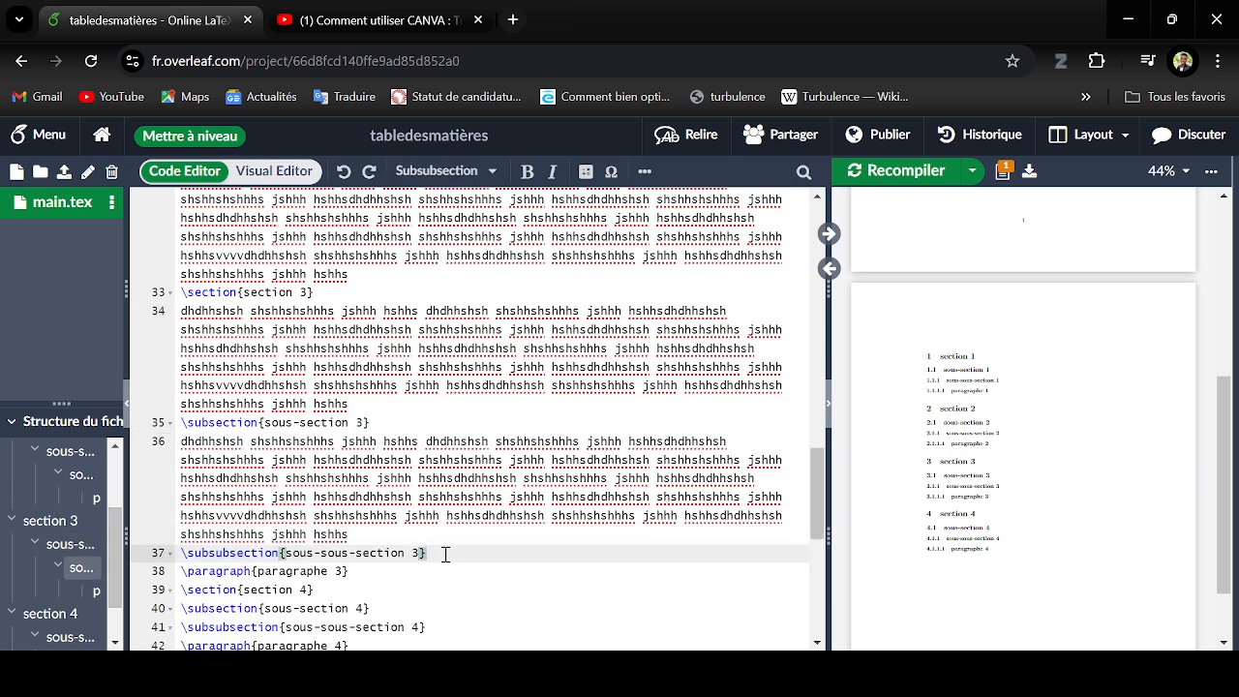
key(Return)
text(dhdhhshsh shshhshshhhs jshhh hshhs dhdhhshsh shshhshshhhs jshhh hshhsdhdhhshsh shshhshshhhs jshhh hshhsdhdhhshsh shshhshshhhs jshhh hshhsdhdhhshsh shshhshshhhs jshhh hshhsdhdhhshsh shshhshshhhs jshhh hshhsdhdhhshsh shshhshshhhs jshhh hshhsdhdhhshsh shshhshshhhs jshhh hshhsdhdhhshsh shshhshshhhs jshhh hshhsdhdhhshsh shshhshshhhs jshhh hshhsvvvvdhdhhshsh shshhshshhhs jshhh hshhsdhdhhshsh shshhshshhhs jshhh hshhsdhdhhshsh shshhshshhhs jshhh hshhs)
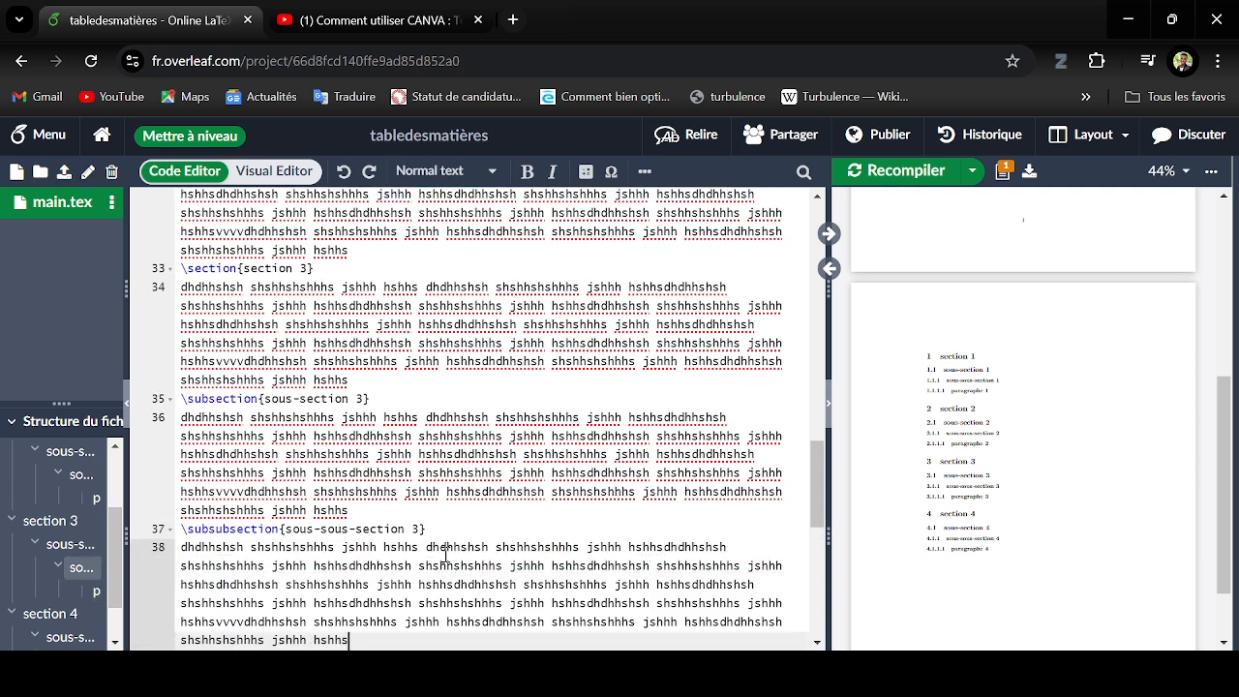
Paste the copied filler paragraph on new lines below the paragraphe 3 and section 4 headings.
scroll(446, 554, down, 1)
click(369, 460)
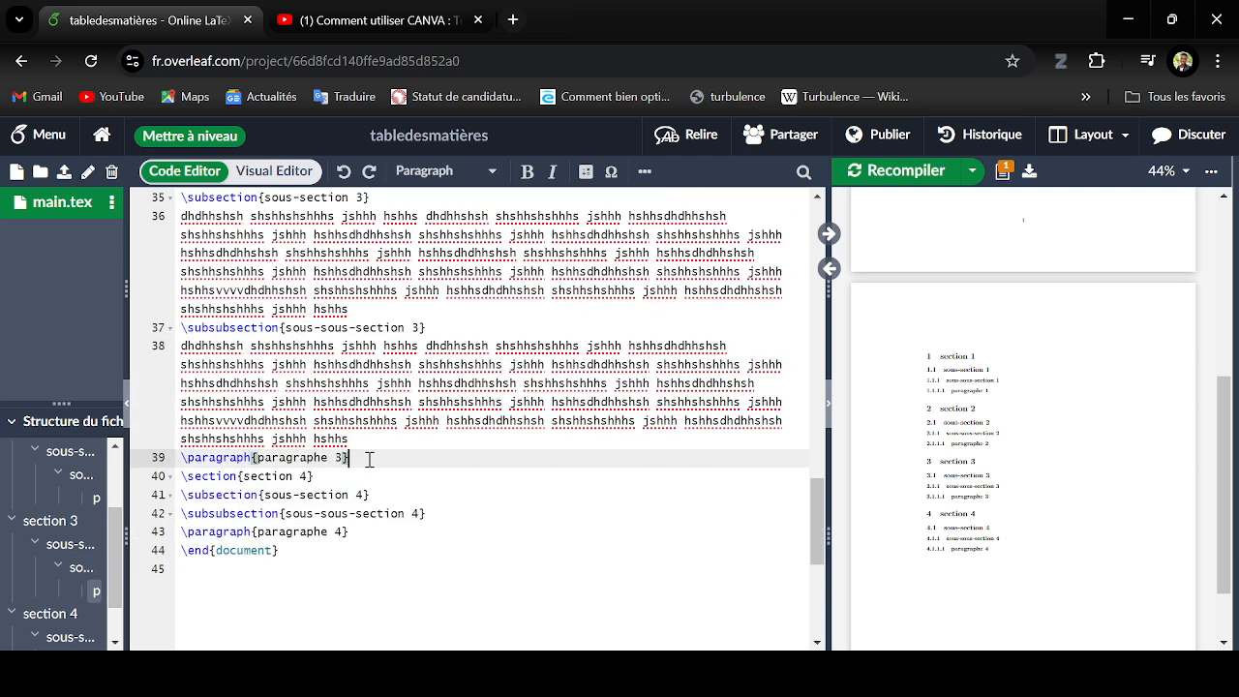
key(Return)
text(dhdhhshsh shshhshshhhs jshhh hshhs dhdhhshsh shshhshshhhs jshhh hshhsdhdhhshsh shshhshshhhs jshhh hshhsdhdhhshsh shshhshshhhs jshhh hshhsdhdhhshsh shshhshshhhs jshhh hshhsdhdhhshsh shshhshshhhs jshhh hshhsdhdhhshsh shshhshshhhs jshhh hshhsdhdhhshsh shshhshshhhs jshhh hshhsvvvvdhdhhshsh shshhshshhhs jshhh hshhsdhdhhshsh shshhshshhhs jshhh hshhsdhdhhshsh shshhshshhhs jshhh hshhs)
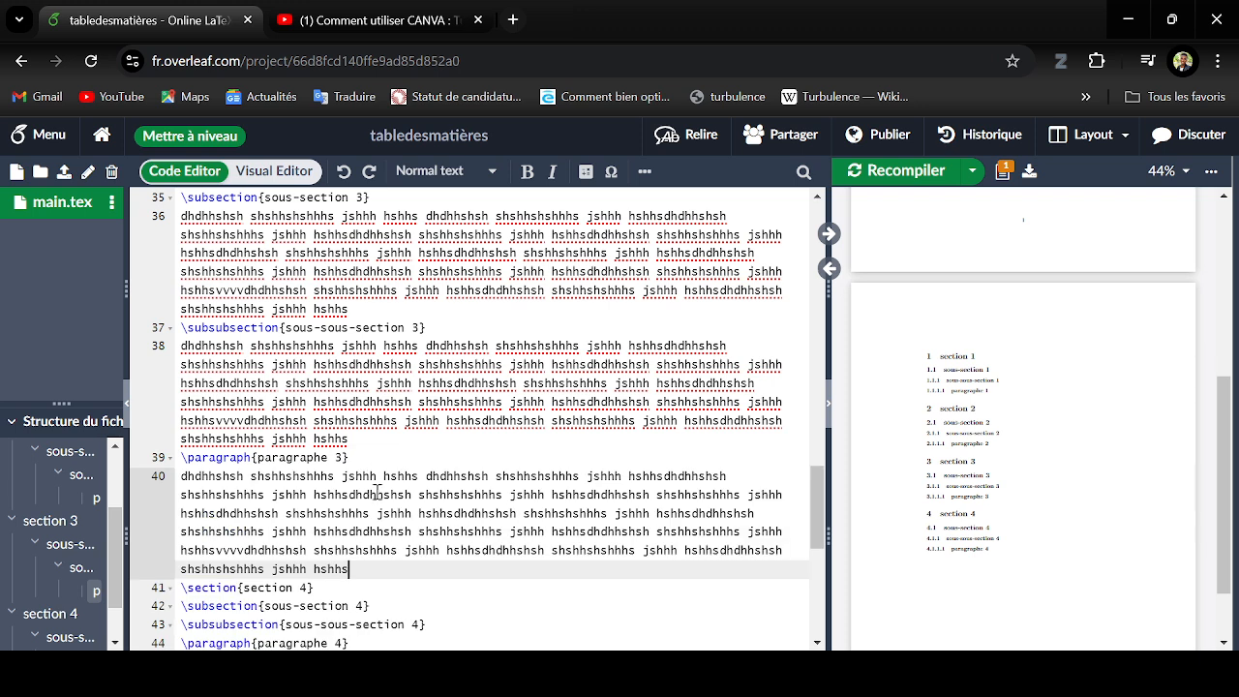
click(375, 593)
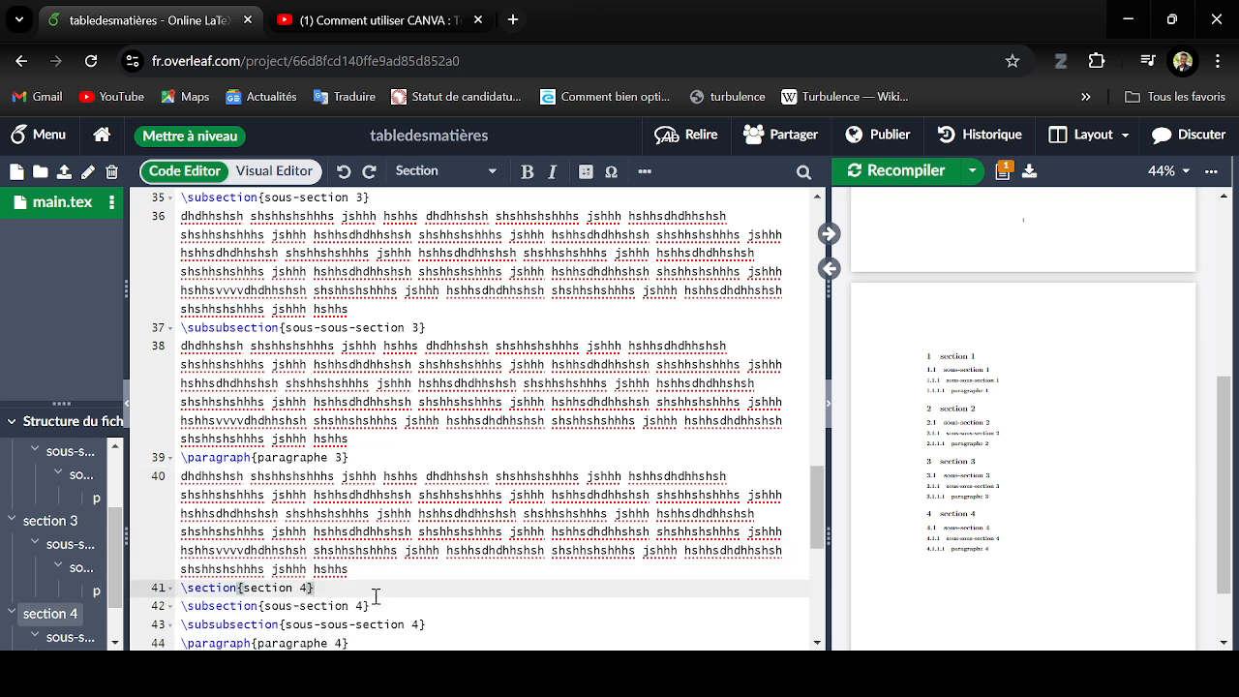
key(Return)
text(dhdhhshsh shshhshshhhs jshhh hshhs dhdhhshsh shshhshshhhs jshhh hshhsdhdhhshsh shshhshshhhs jshhh hshhsdhdhhshsh shshhshshhhs jshhh hshhsdhdhhshsh shshhshshhhs jshhh hshhsdhdhhshsh shshhshshhhs jshhh hshhsdhdhhshsh shshhshshhhs jshhh hshhsdhdhhshsh shshhshshhhs jshhh hshhsdhdhhshsh shshhshshhhs jshhh hshhsvvvvdhdhhshsh shshhshshhhs jshhh hshhsdhdhhshsh shshhshshhhs jshhh hshhsdhdhhshsh shshhshshhhs jshhh hshhs)
Paste the copied filler paragraph on new lines below the sous-section 4 and sous-sous-section 4 headings.
scroll(373, 571, down, 3)
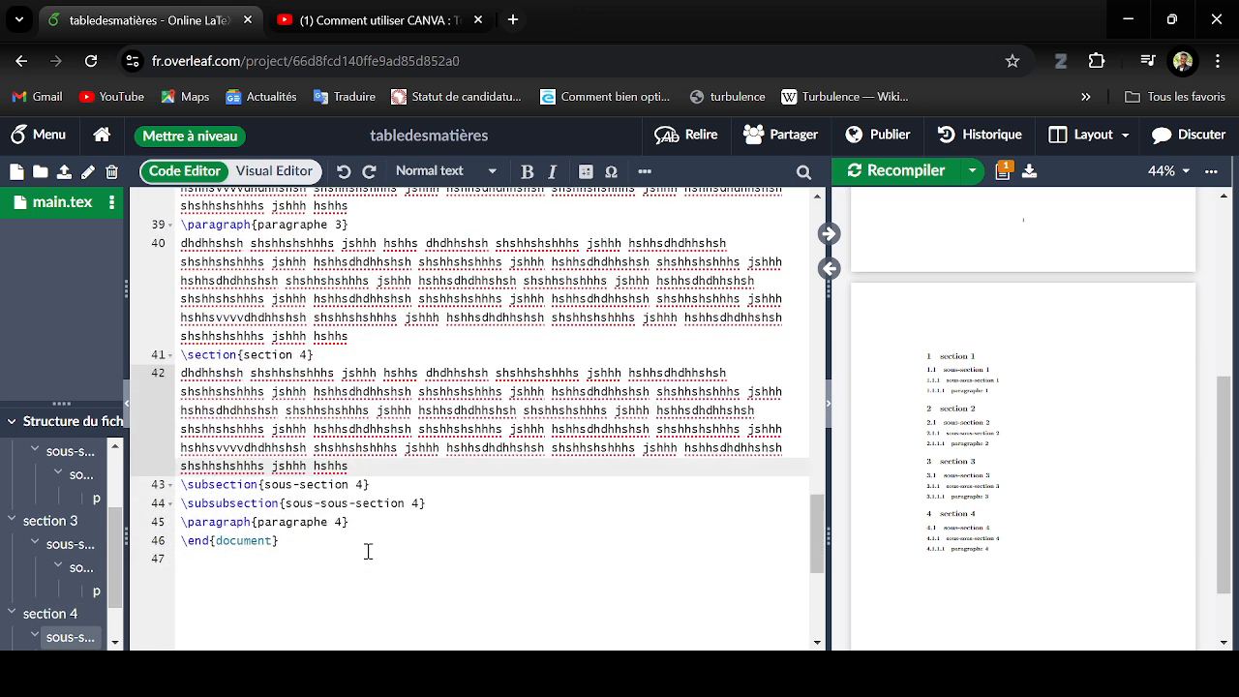
click(374, 486)
key(Return)
key(ctrl+v)
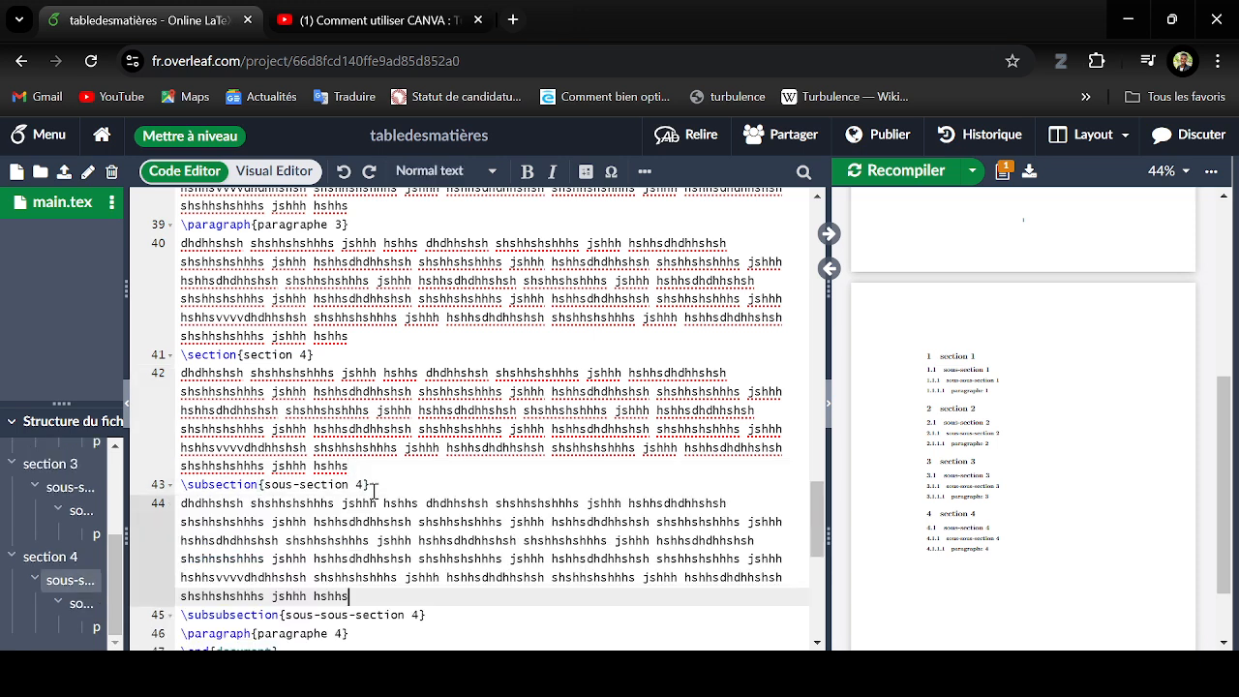
click(437, 615)
key(Return)
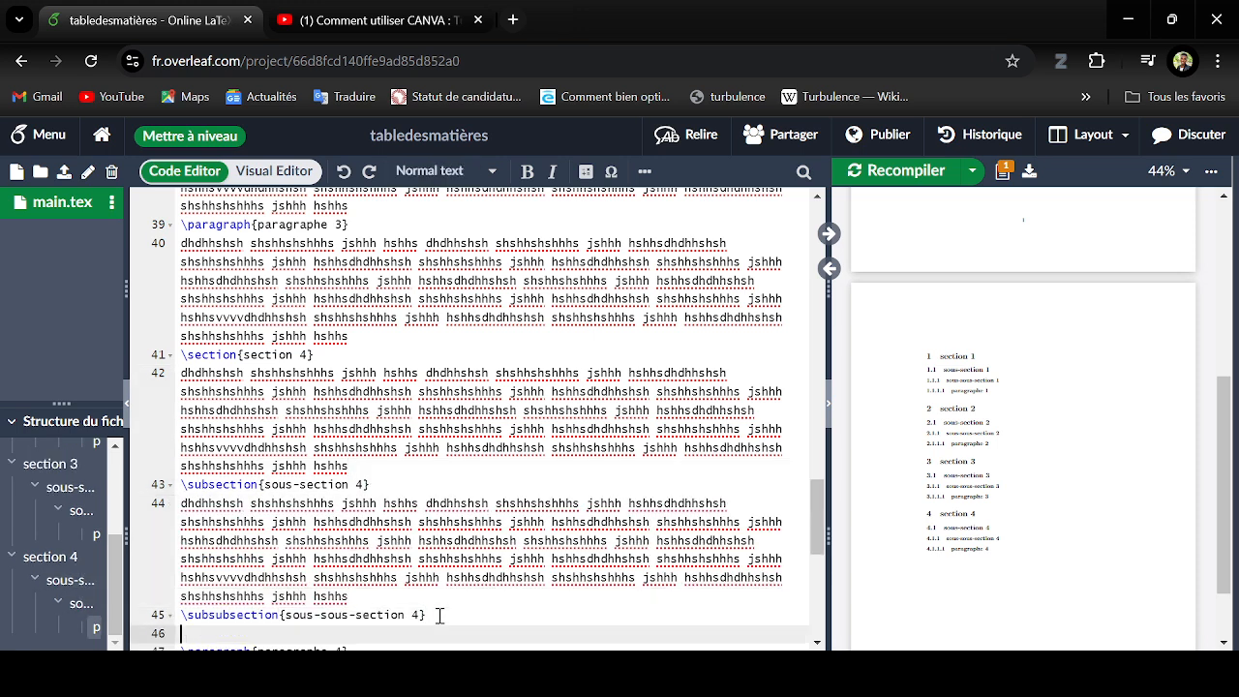
scroll(440, 616, down, 2)
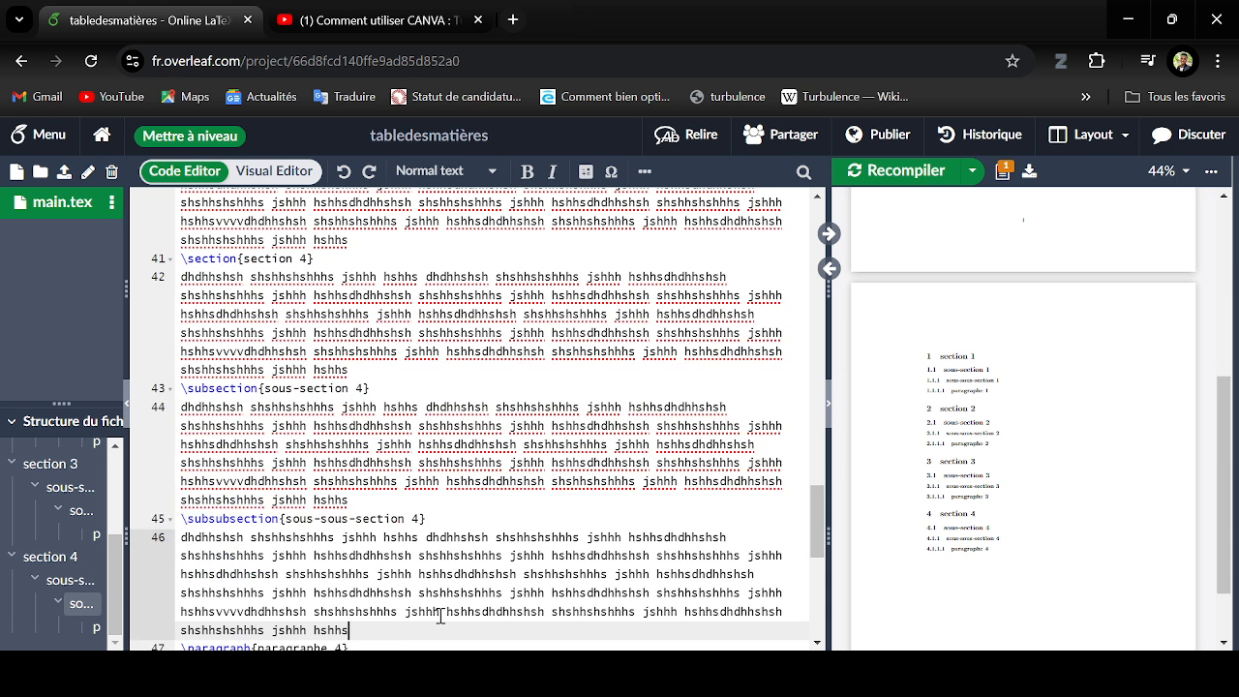
Paste the copied filler paragraph on a new line below the paragraphe 4 heading.
scroll(440, 617, down, 3)
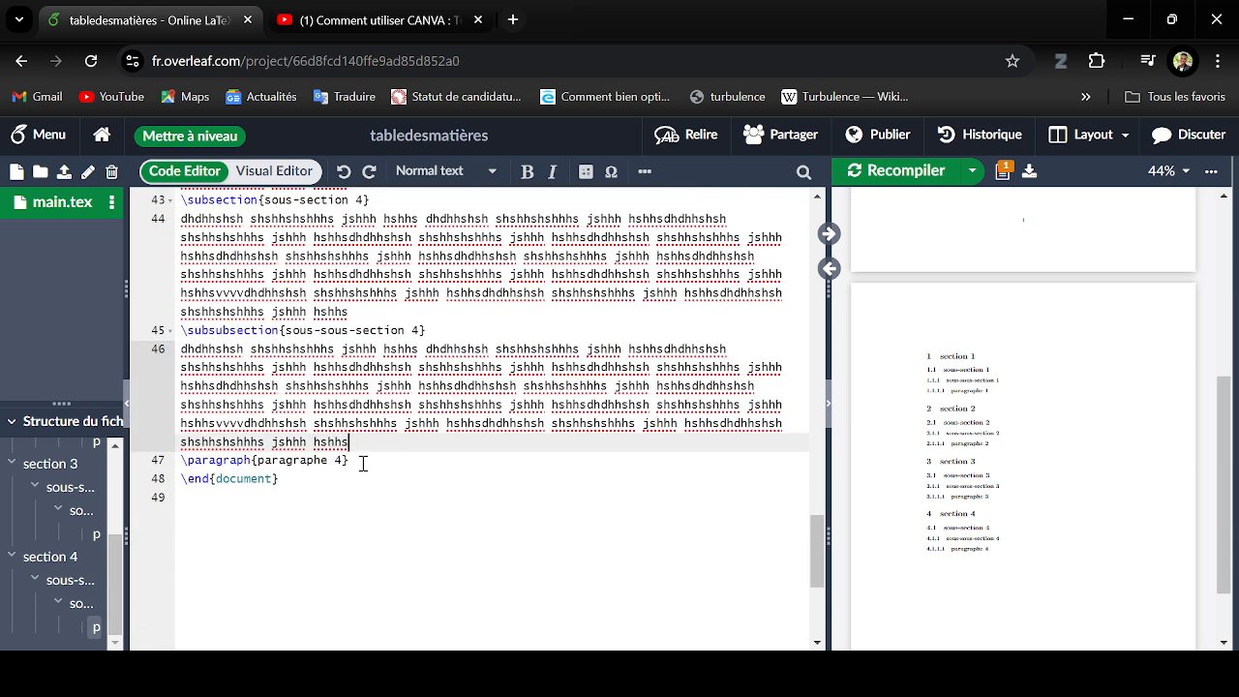
click(363, 465)
key(Return)
text(dhdhhshsh shshhshshhhs jshhh hshhs dhdhhshsh shshhshshhhs jshhh hshhsdhdhhshsh shshhshshhhs jshhh hshhsdhdhhshsh shshhshshhhs jshhh hshhsdhdhhshsh shshhshshhhs jshhh hshhsdhdhhshsh shshhshshhhs jshhh hshhsdhdhhshsh shshhshshhhs jshhh hshhsdhdhhshsh shshhshshhhs jshhh hshhsdhdhhshsh shshhshshhhs jshhh hshhsvvvvdhdhhshsh shshhshshhhs jshhh hshhsdhdhhshsh shshhshshhhs jshhh hshhsdhdhhshsh shshhshshhhs jshhh hshhs)
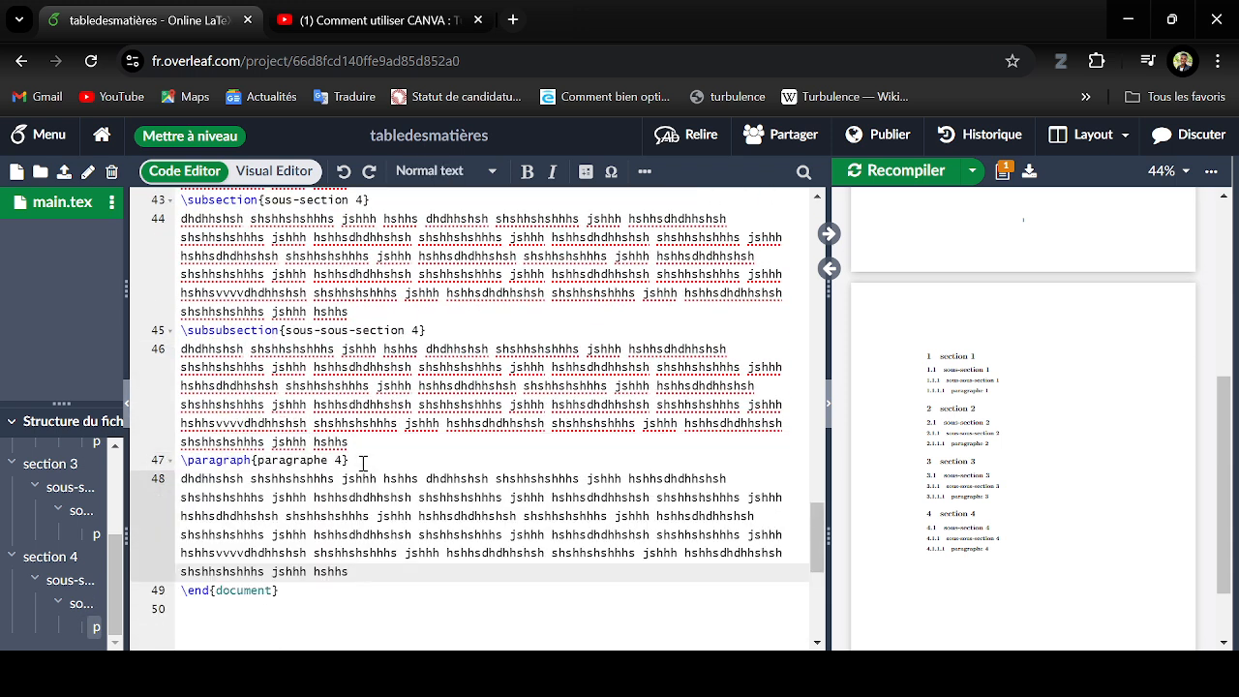
Recompile the document and review the filled sections in a widened PDF preview.
click(887, 172)
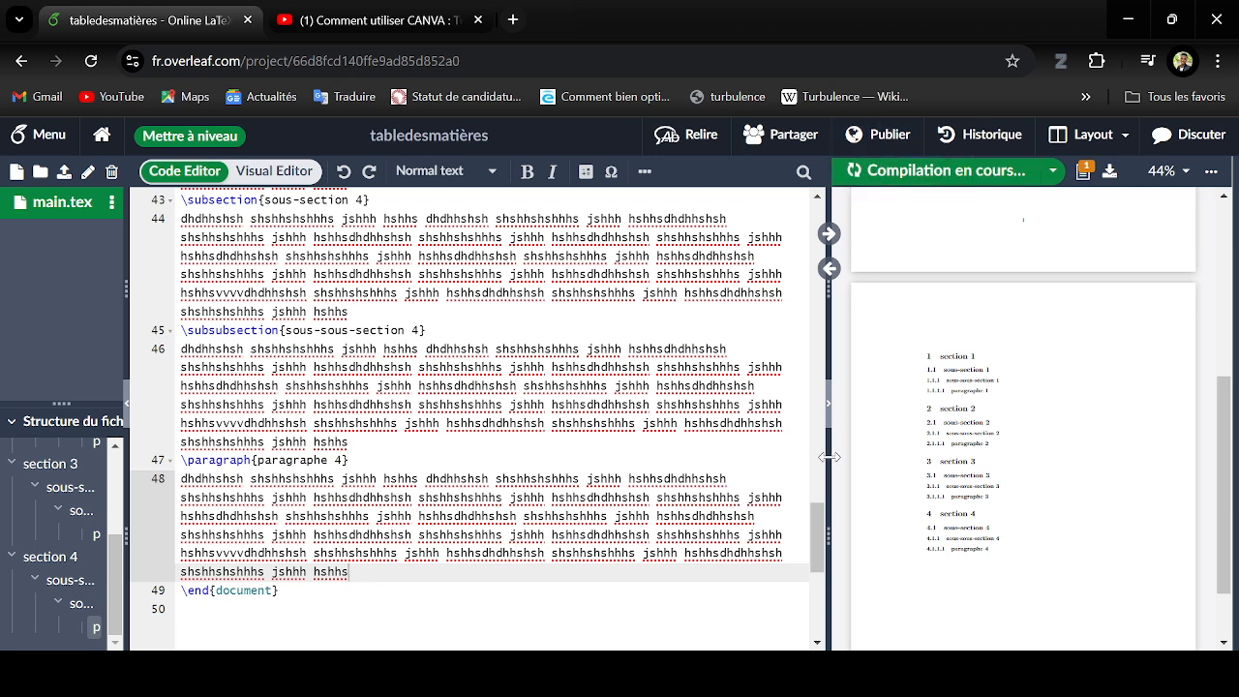
drag(829, 457, 422, 471)
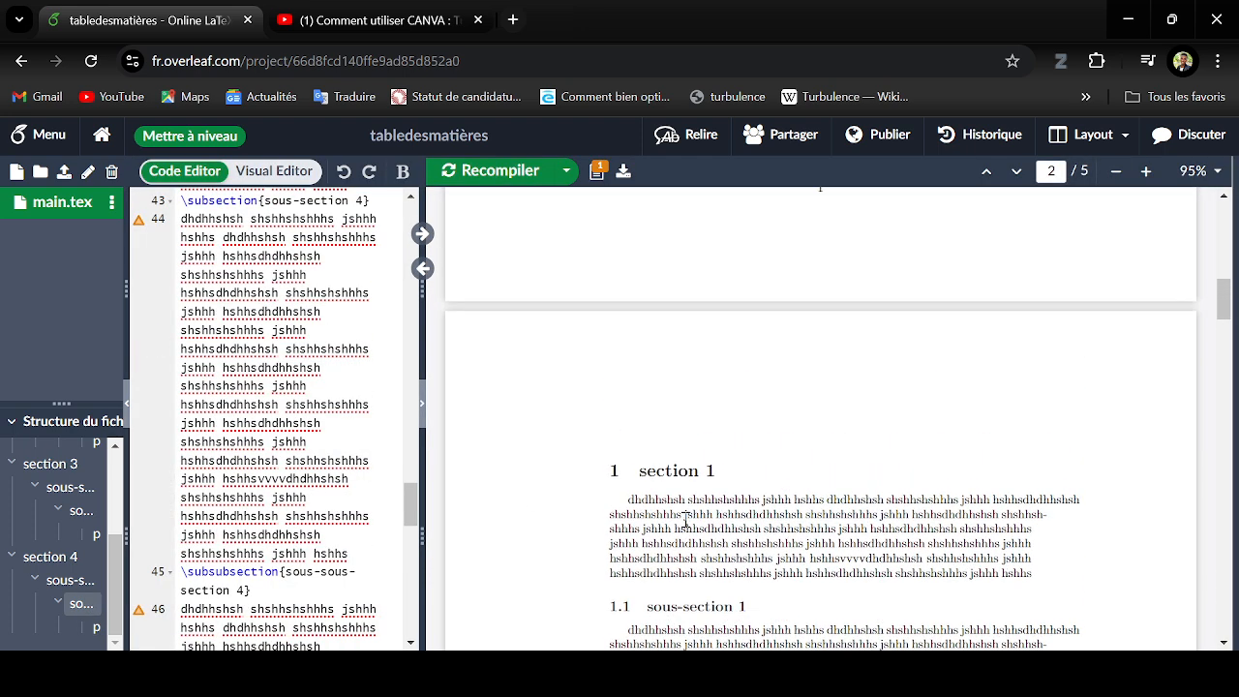
scroll(759, 539, down, 1)
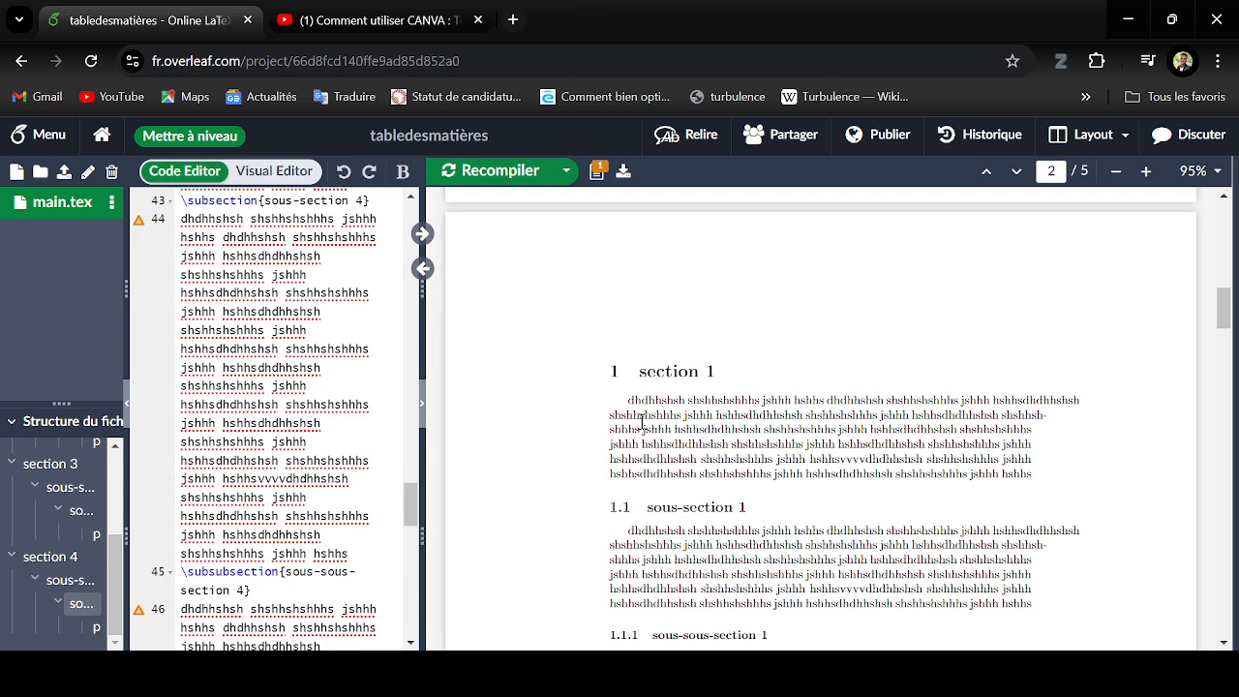
scroll(796, 457, down, 2)
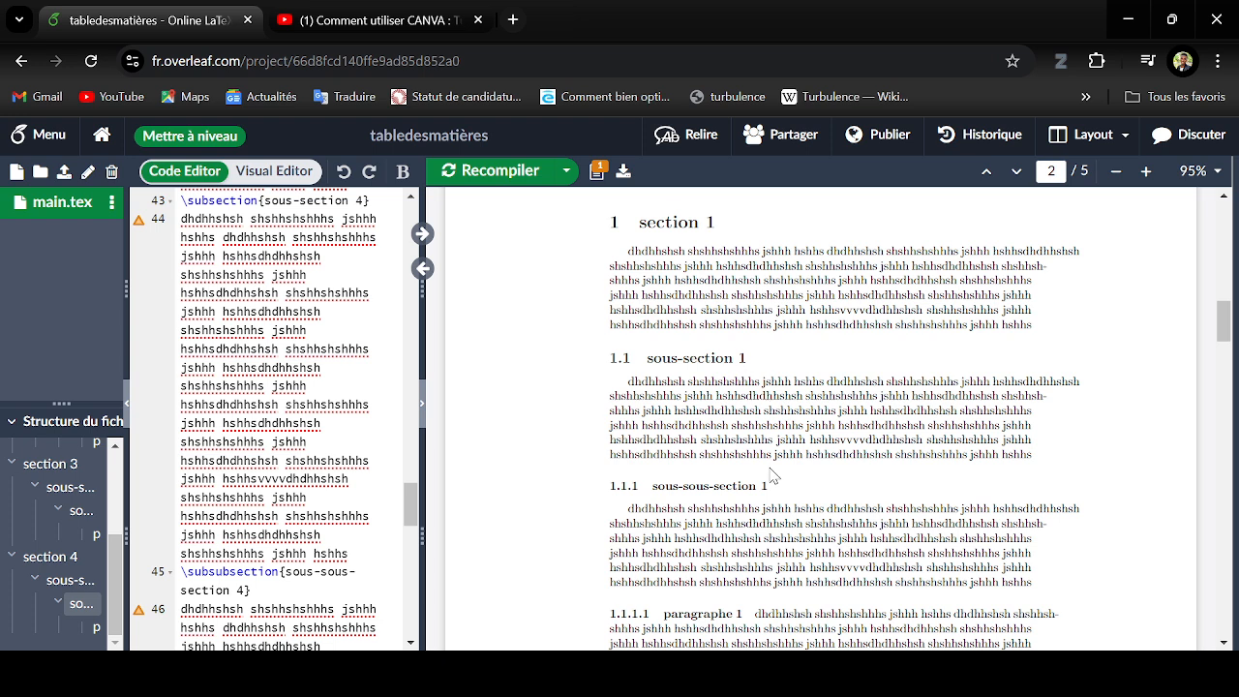
scroll(759, 523, down, 2)
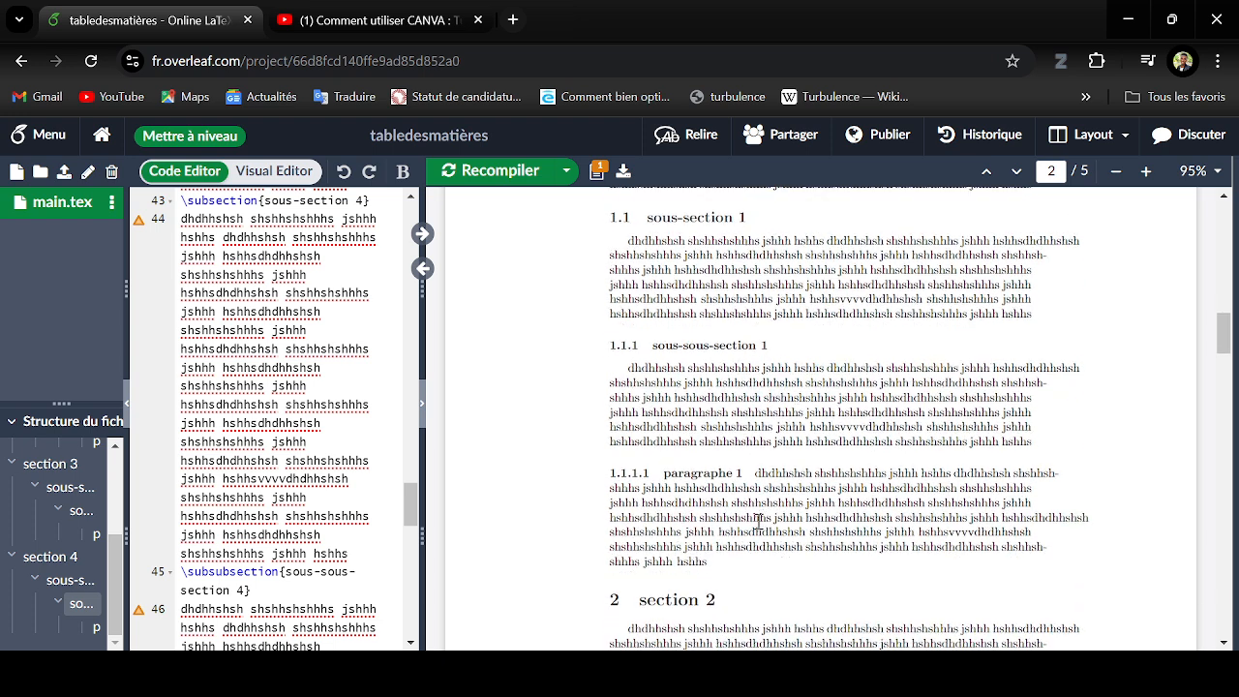
scroll(821, 569, down, 3)
scroll(821, 569, down, 15)
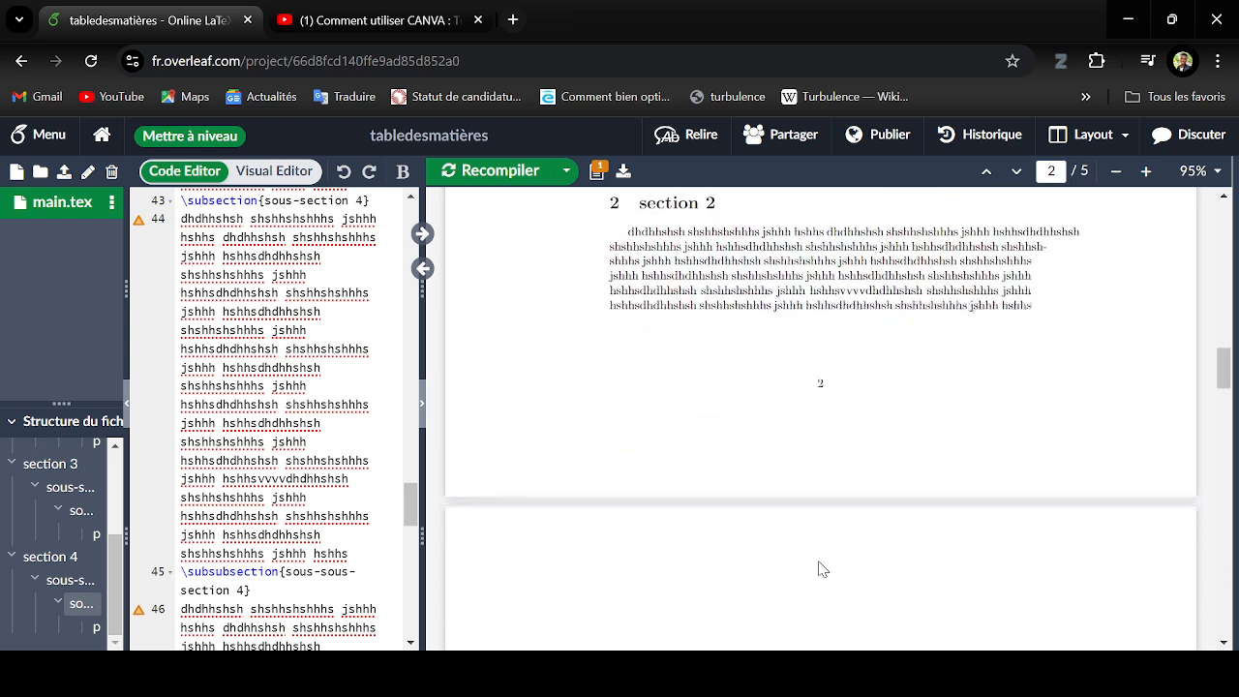
scroll(821, 561, down, 4)
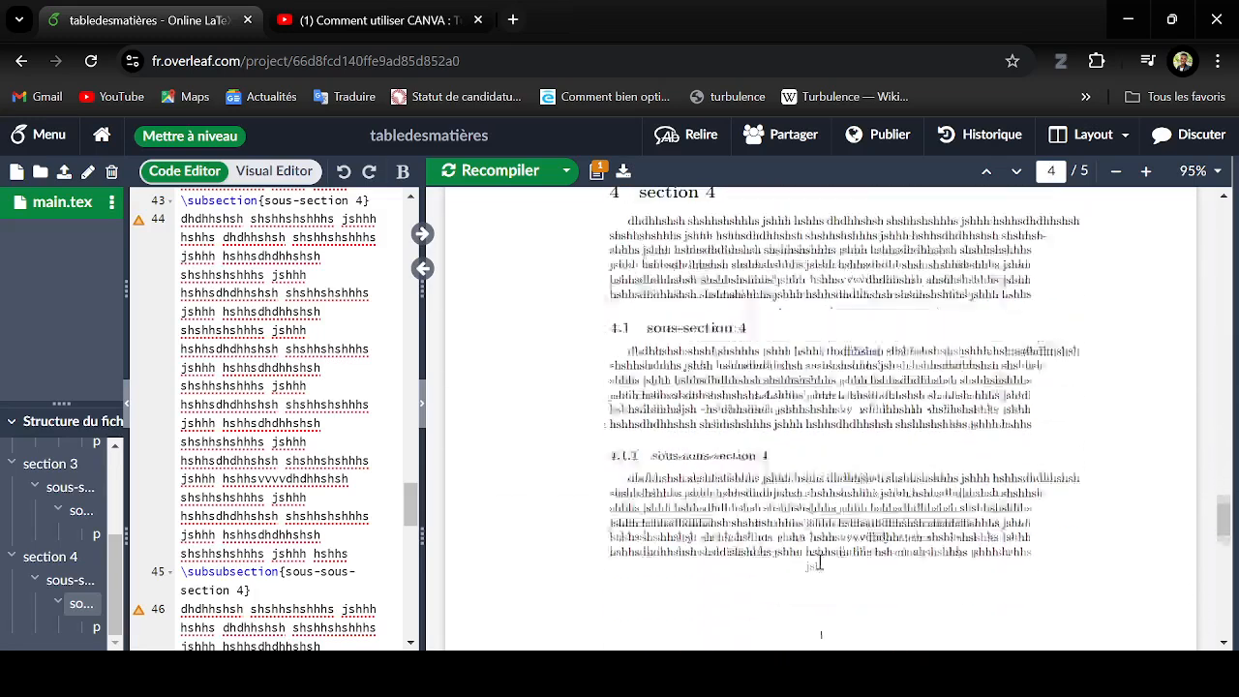
Return to the table of contents in the compiled PDF and follow its section 3 link.
drag(422, 549, 678, 589)
scroll(871, 496, up, 15)
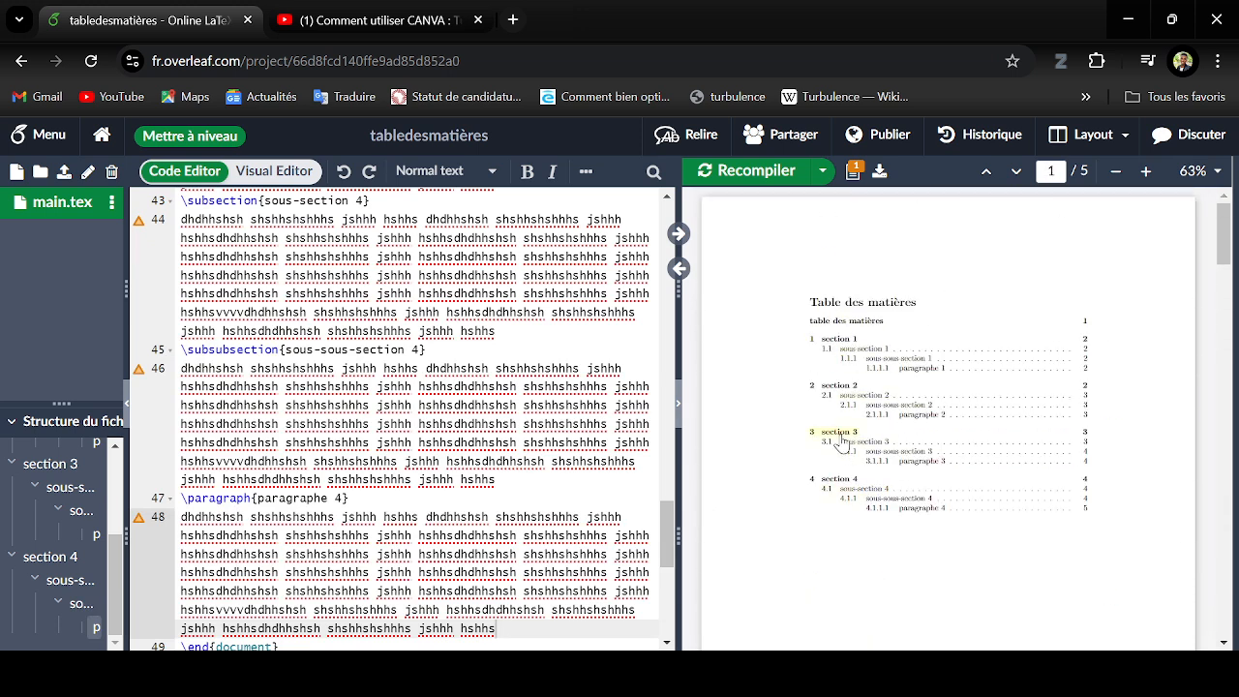
drag(678, 457, 384, 426)
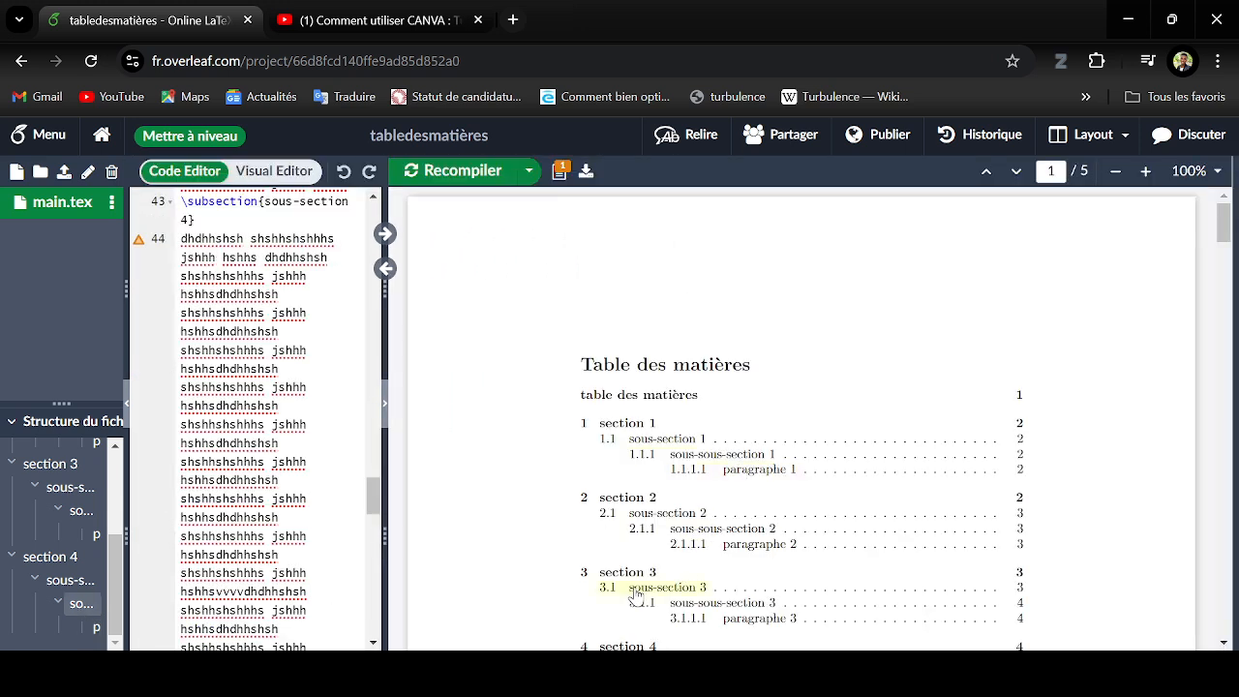
click(635, 578)
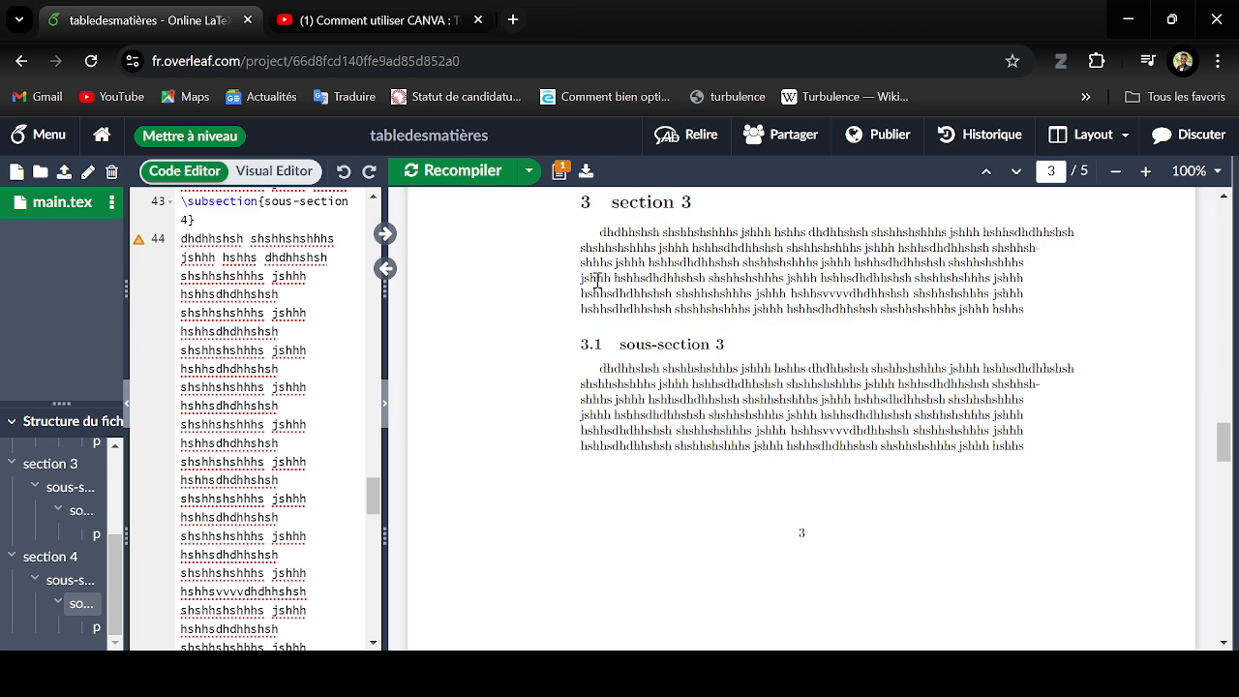
Examine the hyperref lines in the preamble alongside the table of contents and sections in the compiled PDF.
drag(387, 352, 667, 368)
scroll(436, 408, up, 20)
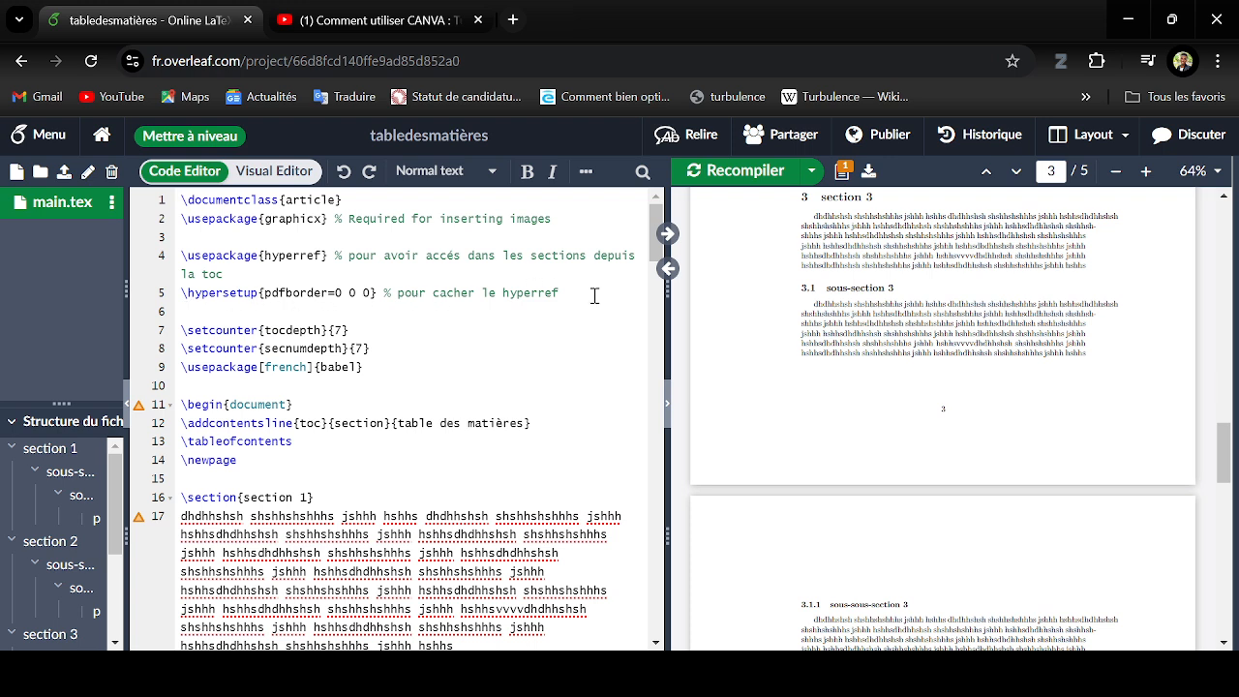
scroll(794, 308, up, 5)
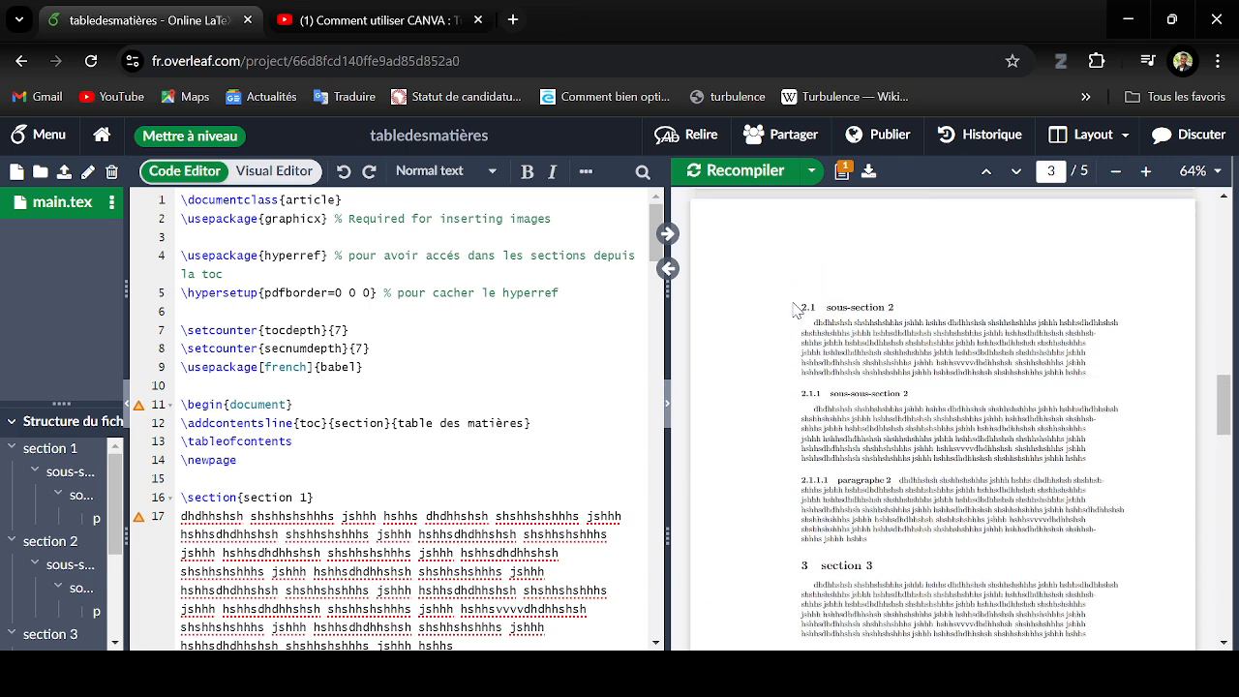
scroll(794, 308, up, 1)
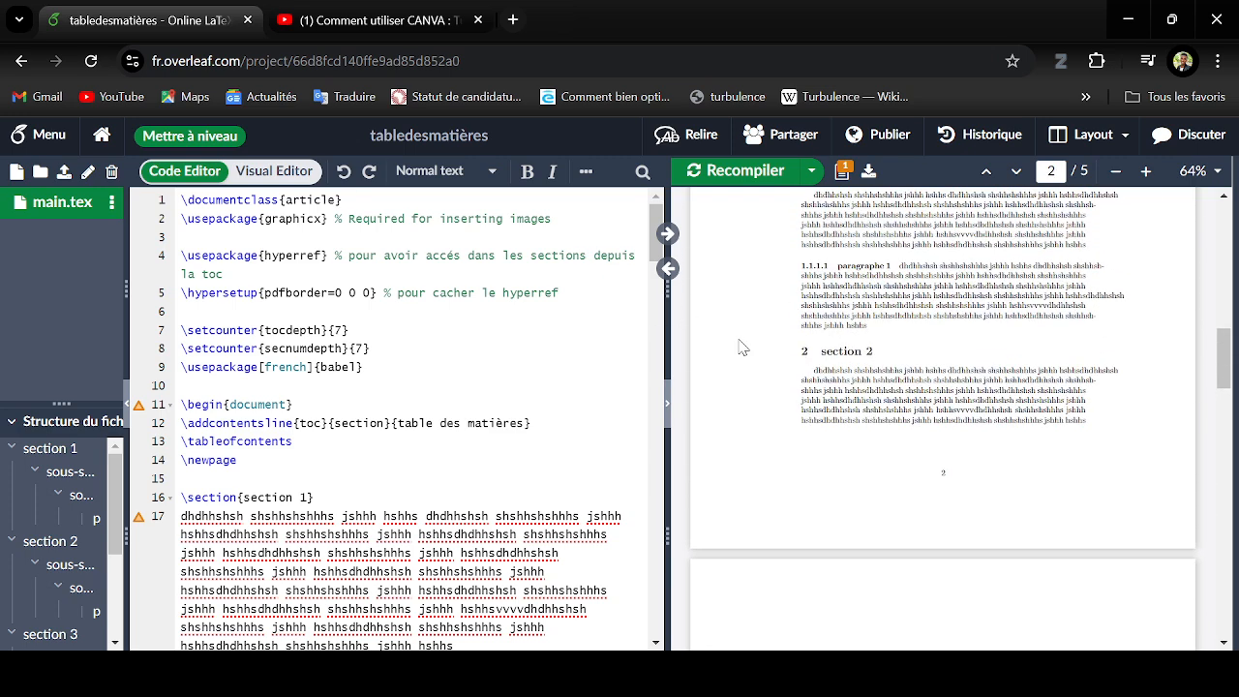
scroll(742, 347, up, 10)
scroll(741, 346, down, 10)
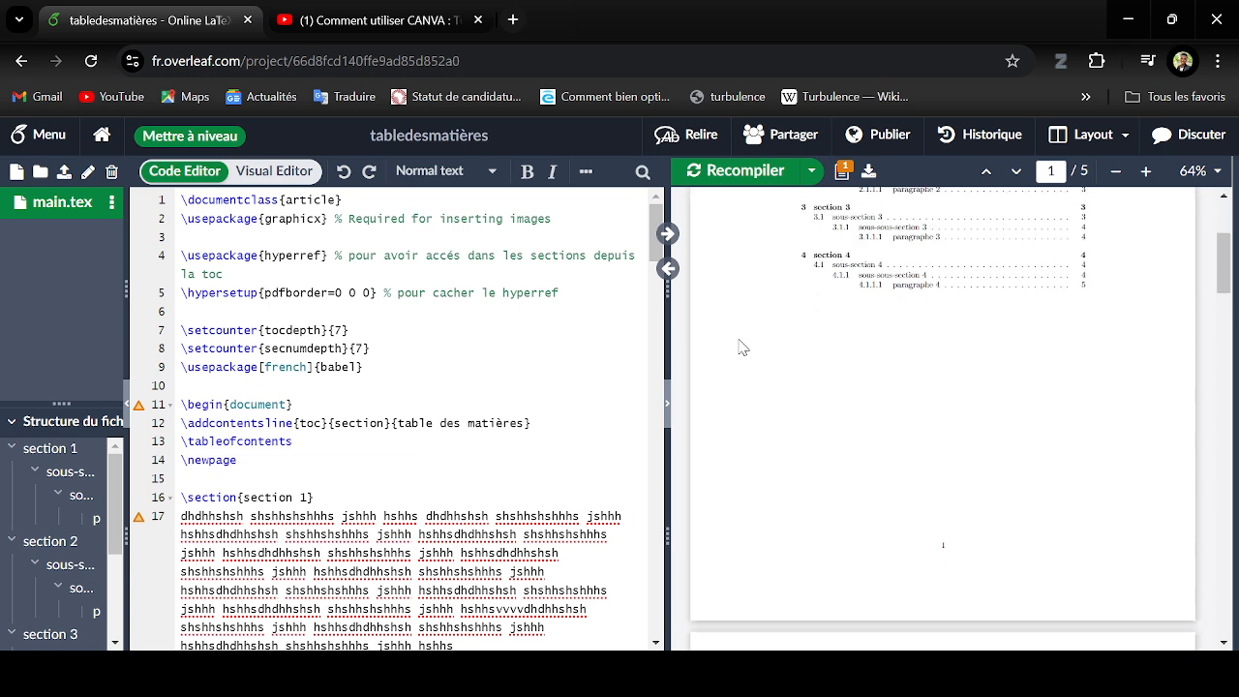
scroll(741, 347, up, 2)
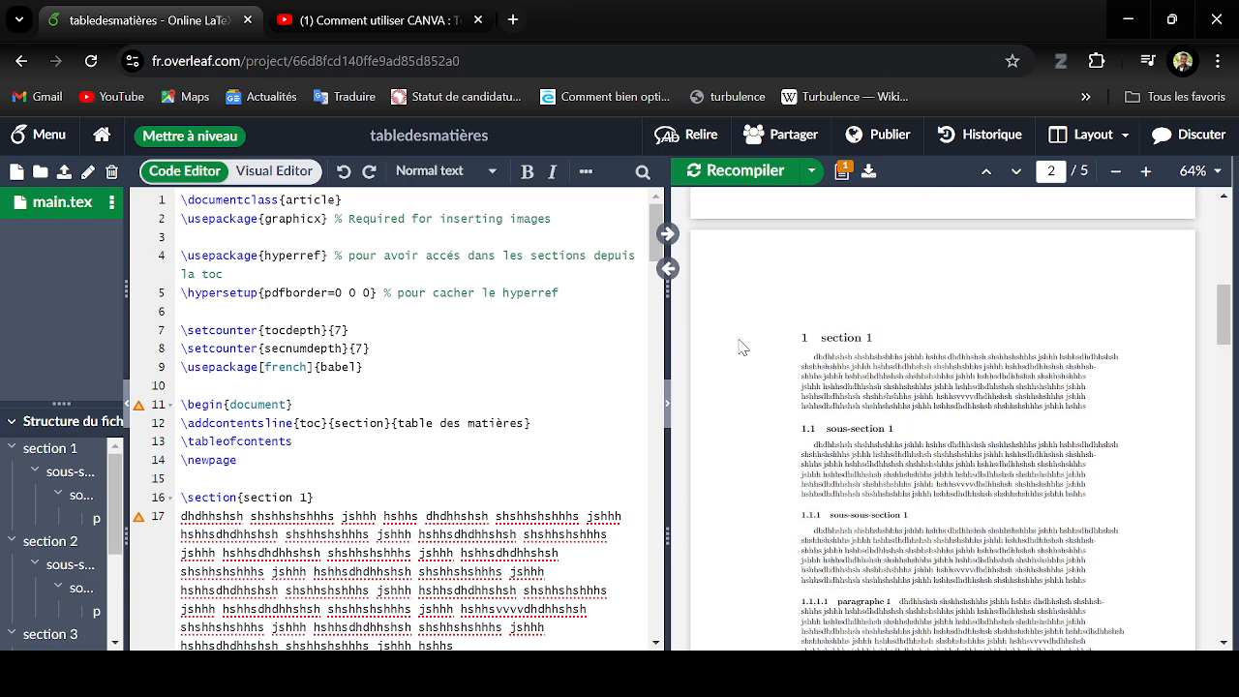
scroll(742, 346, down, 5)
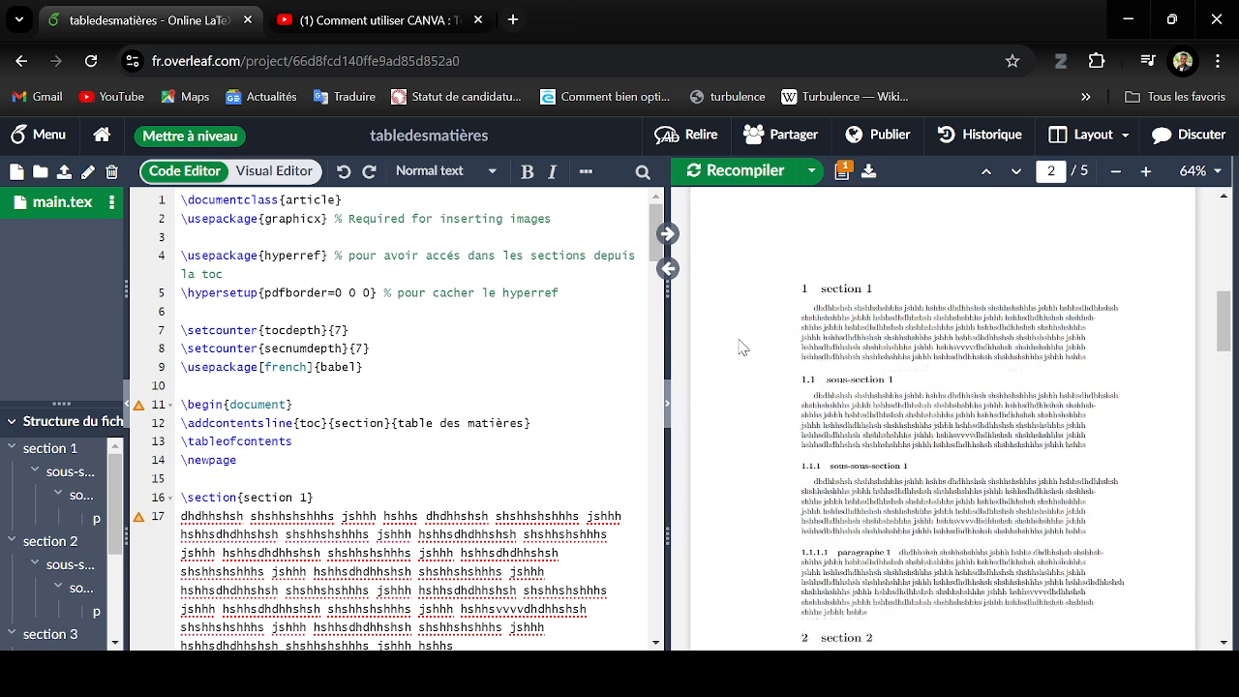
scroll(742, 346, up, 8)
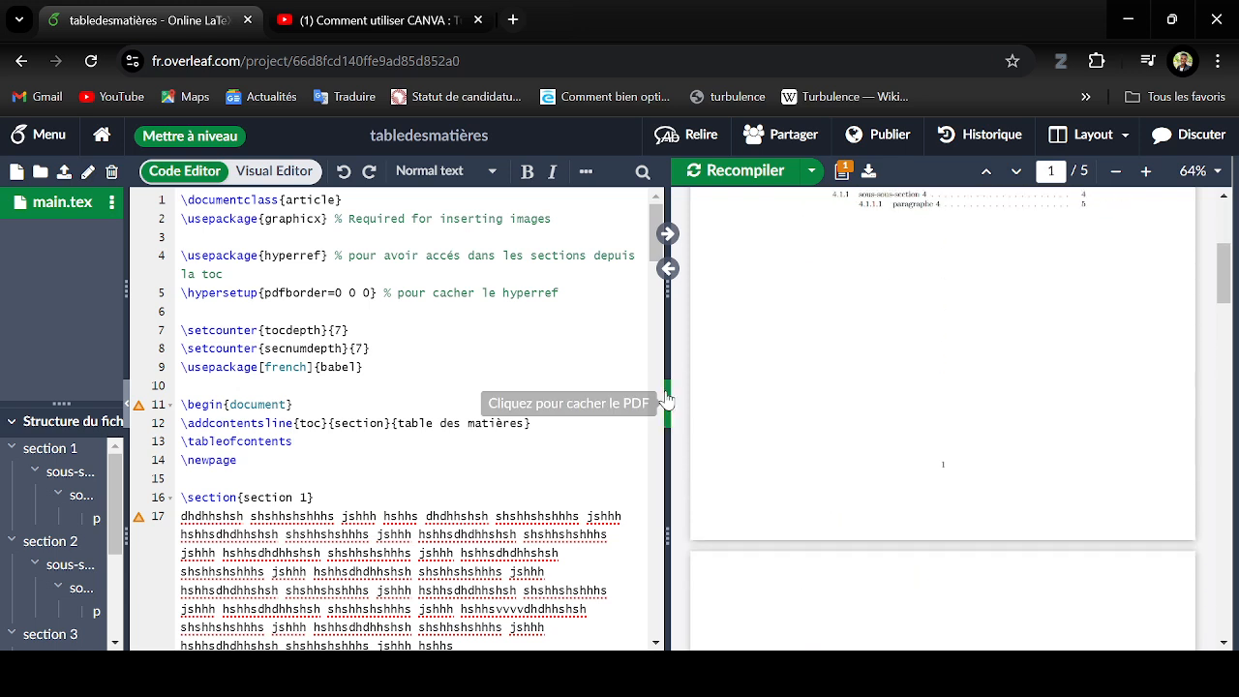
drag(668, 355, 627, 351)
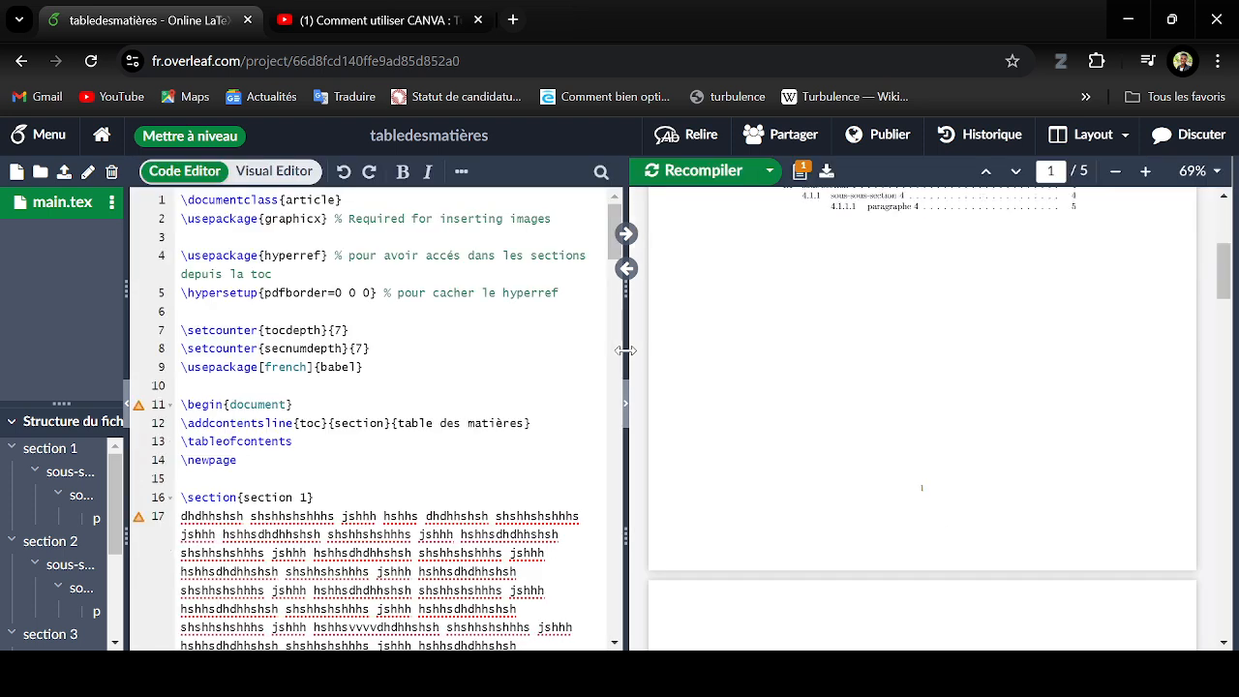